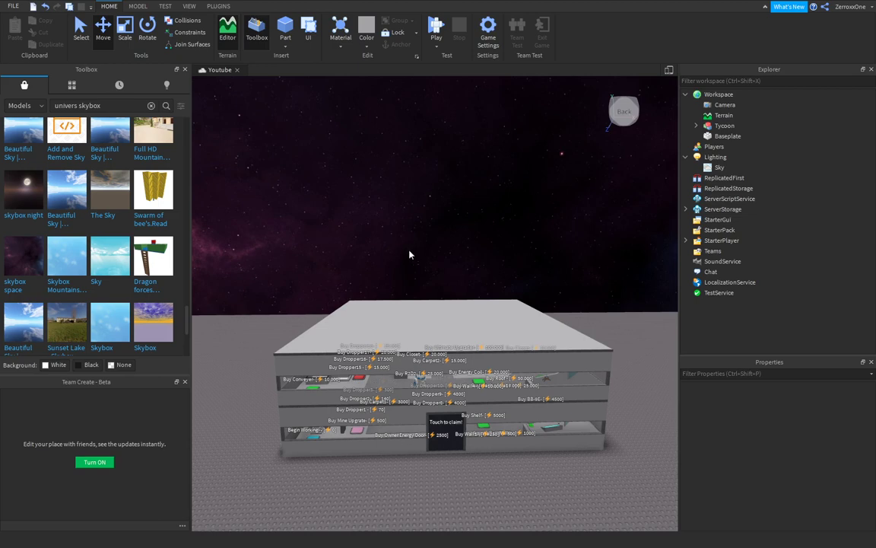
Examine the tycoon building's front and the floor area around the closet, sign and railing purchase buttons.
{"action": "right_click_drag", "start_coordinate": [465, 274], "coordinate": [467, 282]}
{"action": "scroll", "coordinate": [466, 283], "scroll_direction": "up", "scroll_amount": 3}
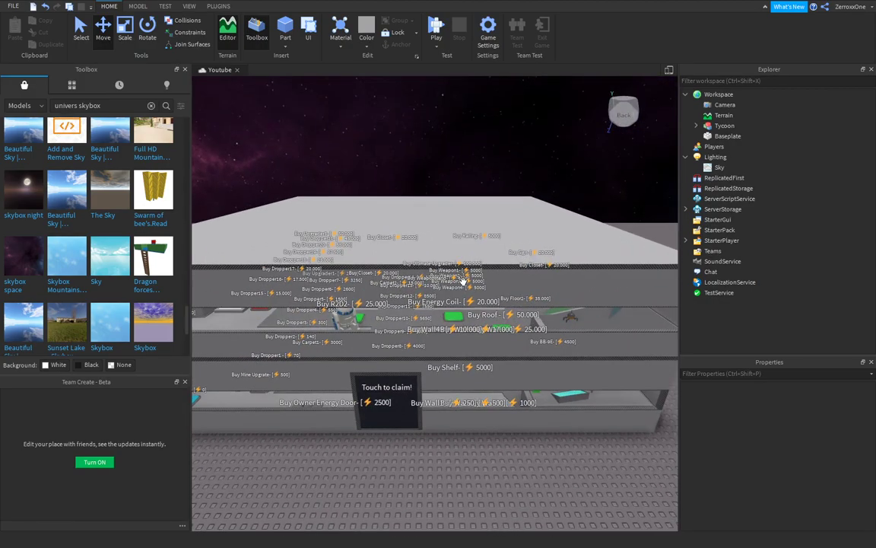
{"action": "key", "text": "w"}
{"action": "right_click_drag", "start_coordinate": [462, 281], "coordinate": [456, 303]}
{"action": "key", "text": "w"}
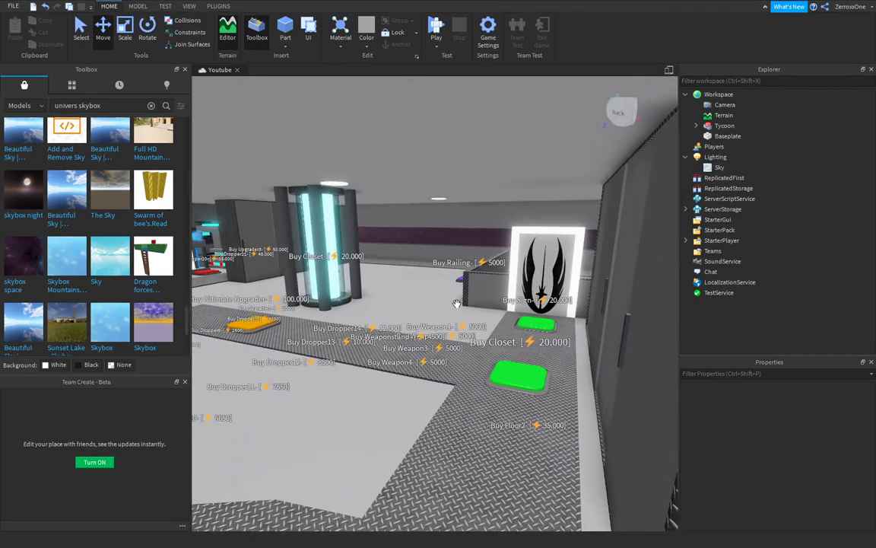
Expand the Tycoon model and review all purchase button models in Base1's Buttons group, collapsing the group at the end.
{"action": "left_click", "coordinate": [695, 126]}
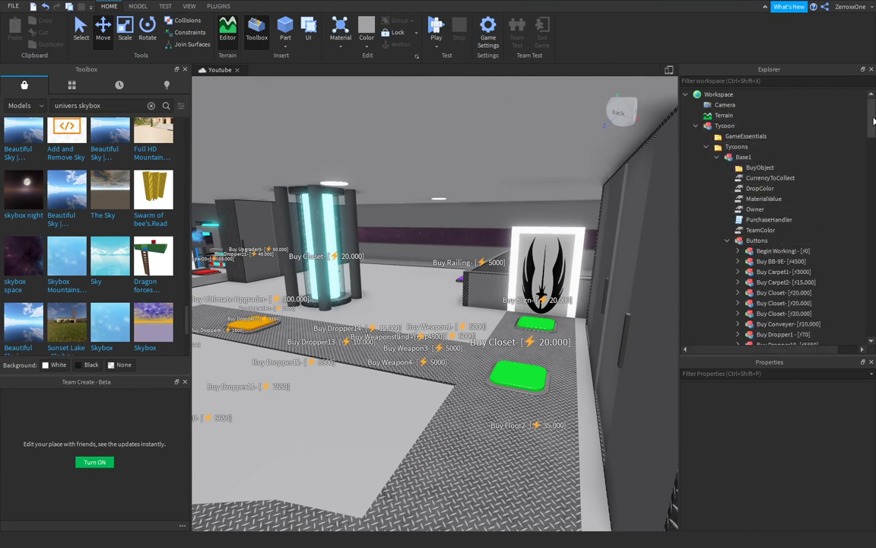
{"action": "left_click_drag", "start_coordinate": [870, 152], "coordinate": [873, 144]}
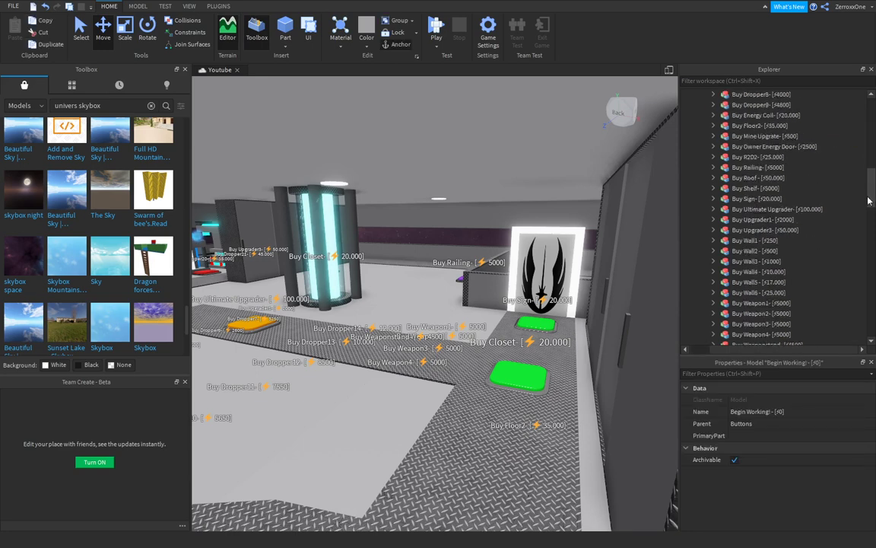
{"action": "left_click_drag", "start_coordinate": [868, 200], "coordinate": [869, 209]}
{"action": "left_click", "coordinate": [770, 232], "text": "shift"}
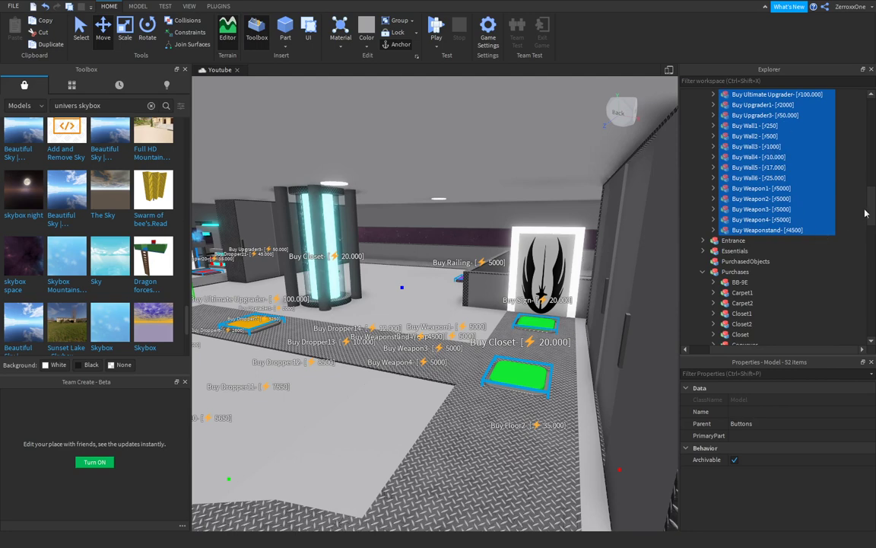
{"action": "left_click_drag", "start_coordinate": [866, 214], "coordinate": [875, 135]}
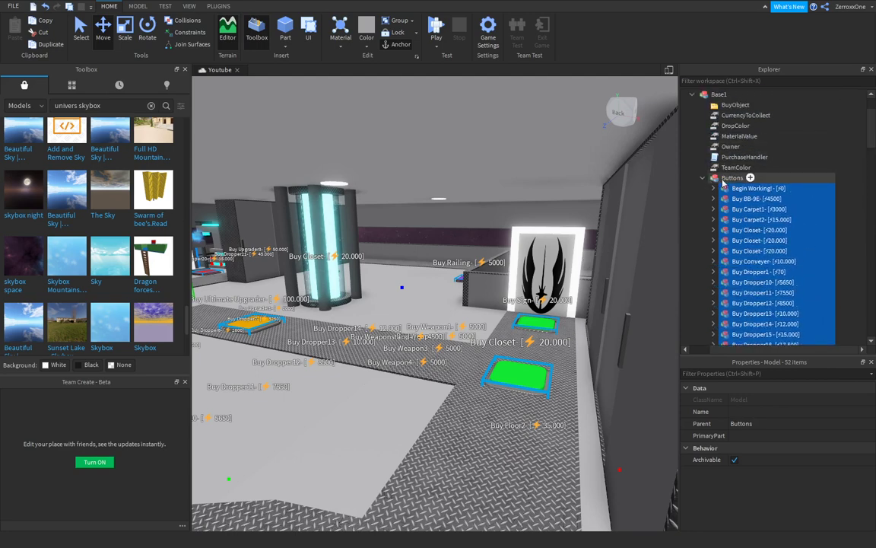
{"action": "left_click", "coordinate": [731, 178]}
{"action": "left_click", "coordinate": [703, 180]}
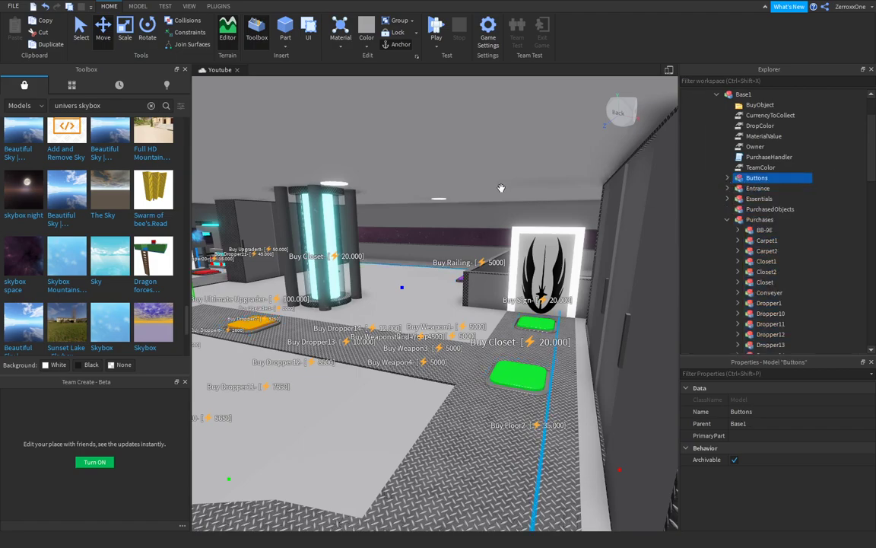
Examine the building's interior around the R2D2 model, the closets and the Conveyer purchase button.
{"action": "key", "text": "s"}
{"action": "right_click_drag", "start_coordinate": [498, 185], "coordinate": [433, 203]}
{"action": "left_click", "coordinate": [454, 172]}
{"action": "key", "text": "s"}
{"action": "key", "text": "w"}
{"action": "key", "text": "w"}
{"action": "right_click_drag", "start_coordinate": [415, 314], "coordinate": [414, 315]}
{"action": "key", "text": "w"}
{"action": "key", "text": "d"}
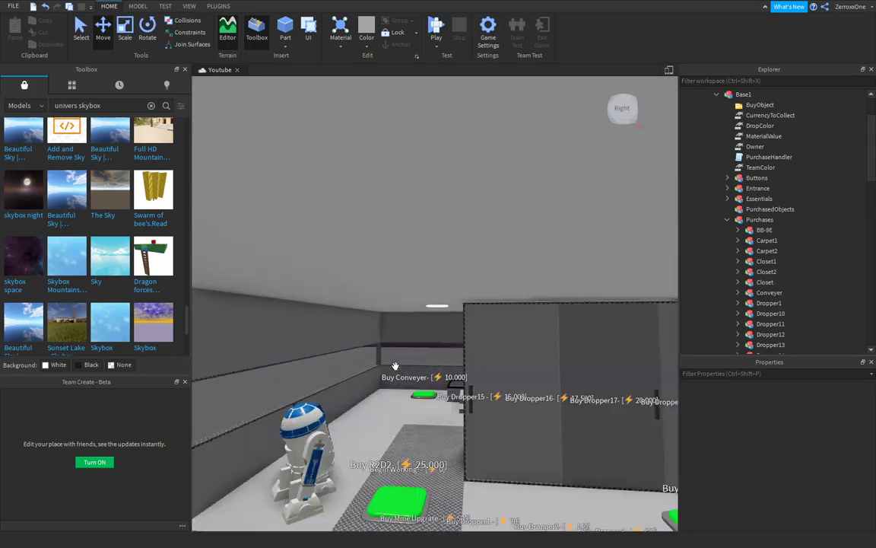
Inspect the row of coloured droppers and the red purchase buttons for Dropper10 through Dropper14.
{"action": "key", "text": "w"}
{"action": "right_click_drag", "start_coordinate": [395, 366], "coordinate": [395, 365]}
{"action": "key", "text": "s"}
{"action": "key", "text": "d"}
{"action": "key", "text": "e"}
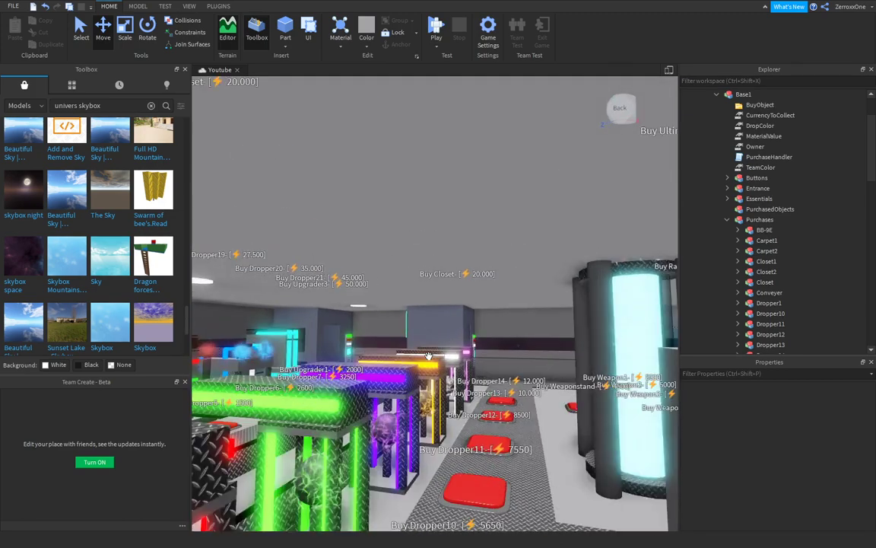
Inspect the large processing machine with its glowing window and control panel, plus the cyan cylinder by the weapon stand.
{"action": "right_click_drag", "start_coordinate": [428, 357], "coordinate": [428, 358]}
{"action": "key", "text": "w"}
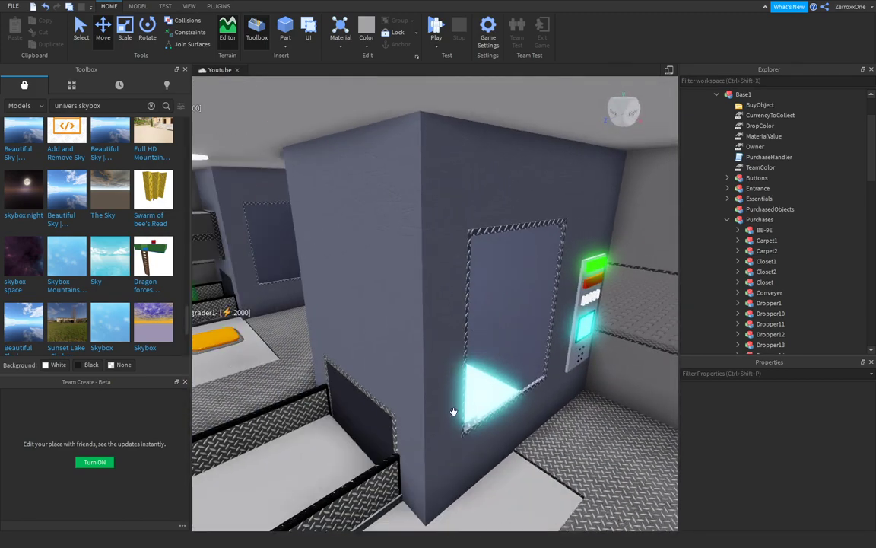
{"action": "key", "text": "d"}
{"action": "right_click_drag", "start_coordinate": [454, 411], "coordinate": [474, 366]}
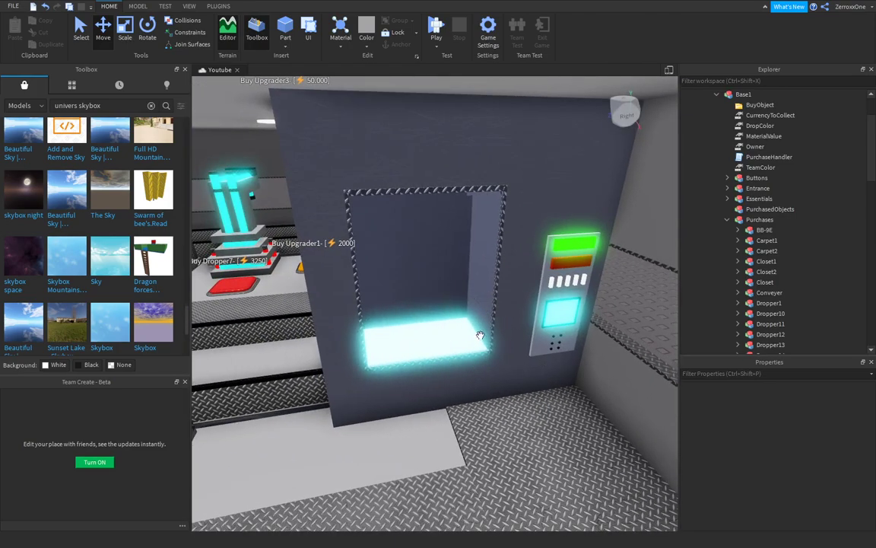
{"action": "key", "text": "s"}
{"action": "right_click_drag", "start_coordinate": [494, 320], "coordinate": [457, 318]}
{"action": "key", "text": "w"}
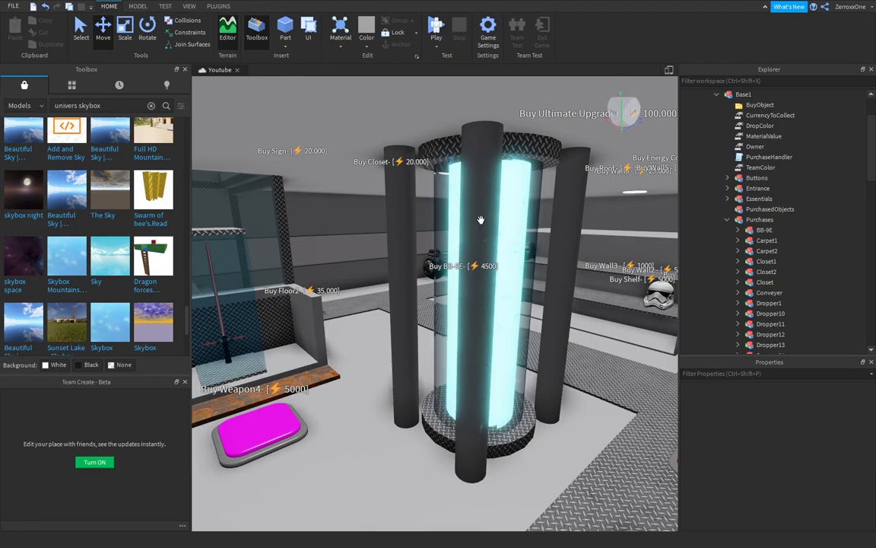
Examine the dropper conveyor lane along the wall and the whole building's exterior on the baseplate.
{"action": "right_click_drag", "start_coordinate": [480, 275], "coordinate": [469, 314]}
{"action": "key", "text": "w"}
{"action": "key", "text": "w"}
{"action": "right_click_drag", "start_coordinate": [513, 282], "coordinate": [510, 281]}
{"action": "right_click_drag", "start_coordinate": [383, 352], "coordinate": [419, 336]}
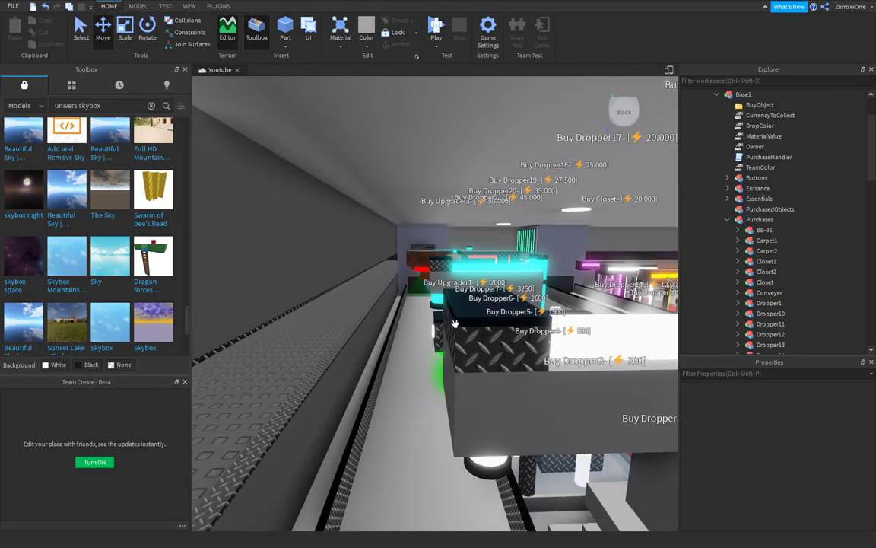
{"action": "right_click_drag", "start_coordinate": [455, 324], "coordinate": [461, 330]}
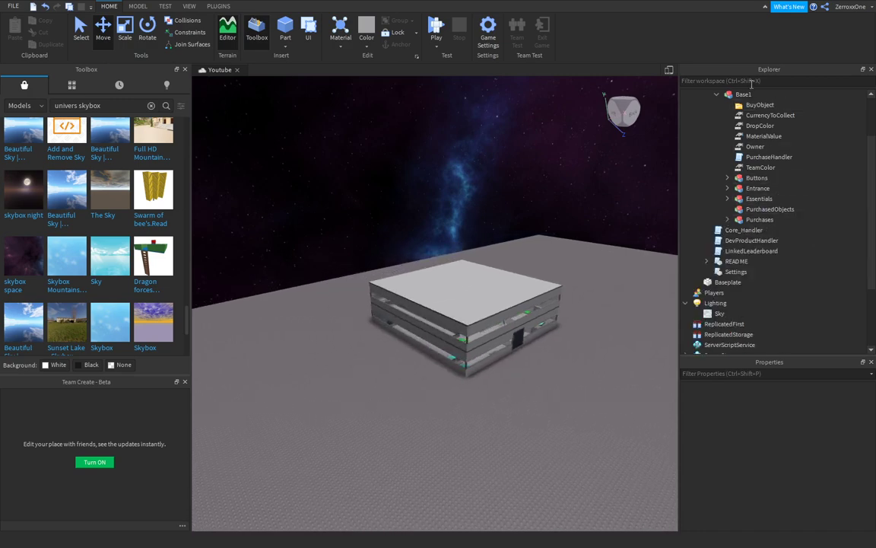
Collapse and select the Base1 model, and move it along its blue axis toward the nearby edge of the baseplate.
{"action": "left_click", "coordinate": [715, 96]}
{"action": "left_click", "coordinate": [744, 135]}
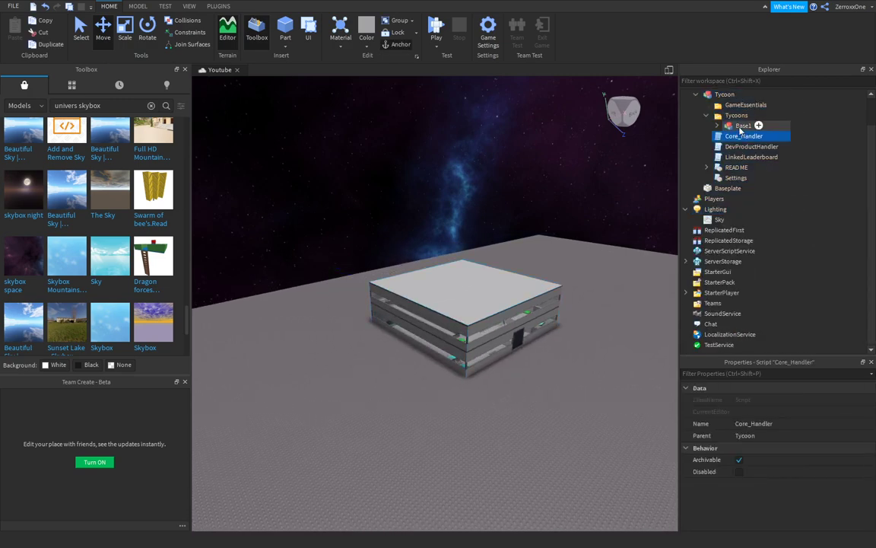
{"action": "right_click_drag", "start_coordinate": [536, 229], "coordinate": [535, 224]}
{"action": "key", "text": "d"}
{"action": "key", "text": "w"}
{"action": "scroll", "coordinate": [535, 226], "scroll_direction": "down", "scroll_amount": 5}
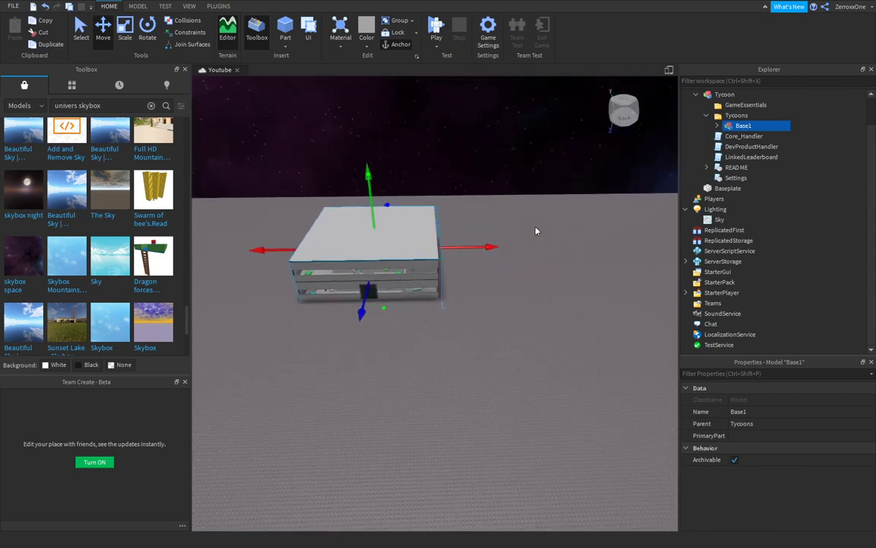
{"action": "scroll", "coordinate": [535, 226], "scroll_direction": "down", "scroll_amount": 1}
{"action": "right_click_drag", "start_coordinate": [530, 221], "coordinate": [518, 238]}
{"action": "key", "text": "f"}
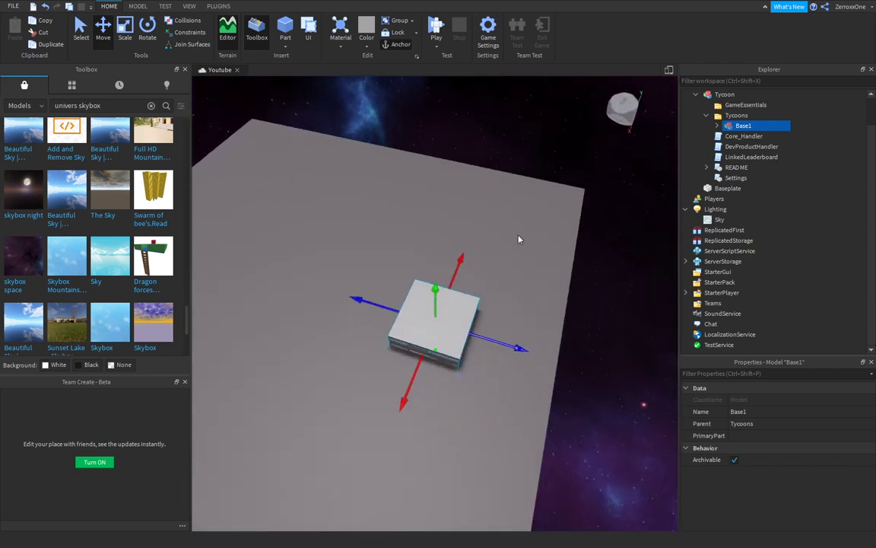
{"action": "left_click_drag", "start_coordinate": [483, 335], "coordinate": [544, 355]}
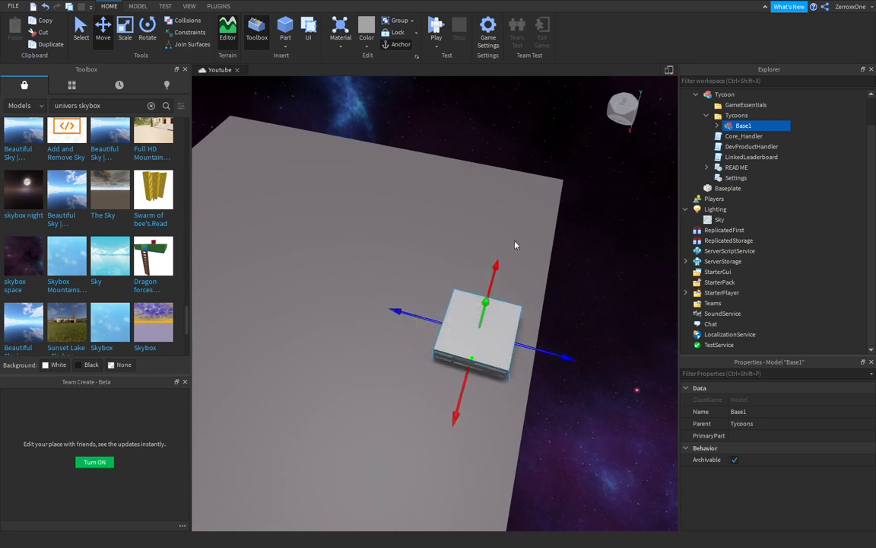
Examine Base1's placement and the free space around it on the baseplate from several sides.
{"action": "key", "text": "w"}
{"action": "mouse_move", "coordinate": [514, 242]}
{"action": "right_mouse_down"}
{"action": "mouse_move", "coordinate": [521, 237]}
{"action": "mouse_move", "coordinate": [489, 244]}
{"action": "mouse_move", "coordinate": [517, 240]}
{"action": "right_mouse_up"}
{"action": "key", "text": "a"}
{"action": "key", "text": "w"}
{"action": "key", "text": "d"}
{"action": "key", "text": "s"}
{"action": "key", "text": "d"}
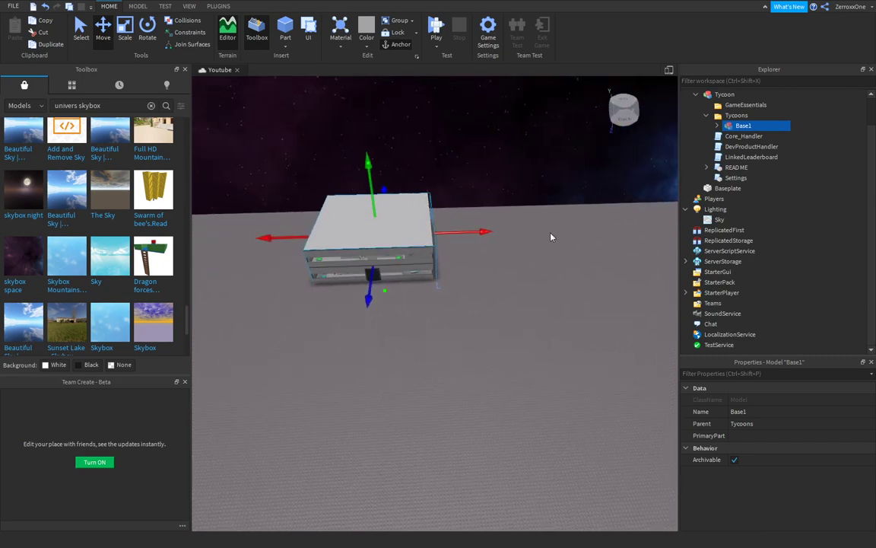
{"action": "key", "text": "a"}
{"action": "key", "text": "s"}
{"action": "right_click_drag", "start_coordinate": [290, 223], "coordinate": [292, 230]}
{"action": "right_click_drag", "start_coordinate": [479, 299], "coordinate": [478, 301]}
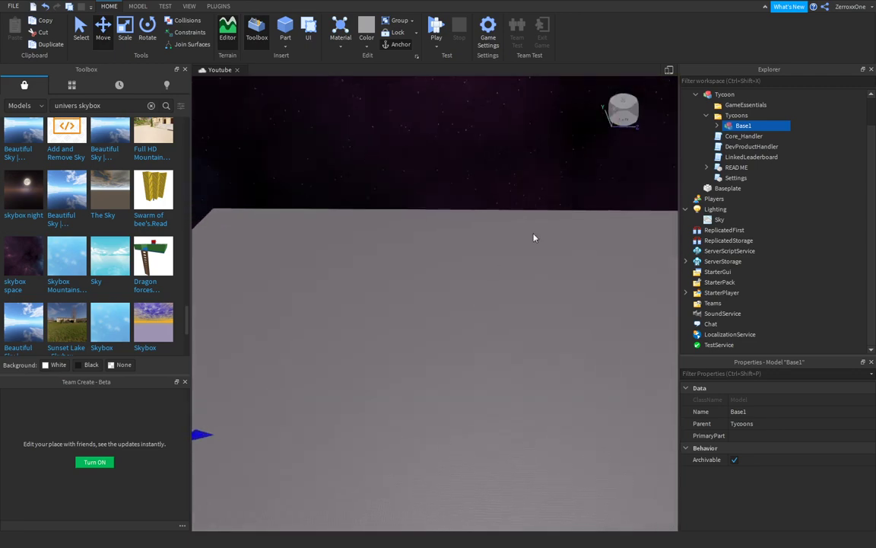
{"action": "right_click_drag", "start_coordinate": [387, 233], "coordinate": [575, 273]}
{"action": "key", "text": "d"}
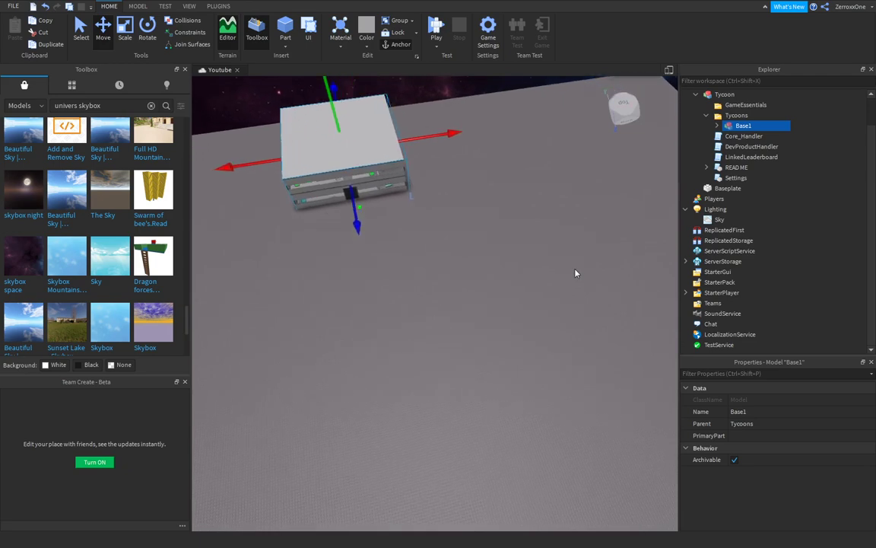
{"action": "key", "text": "f"}
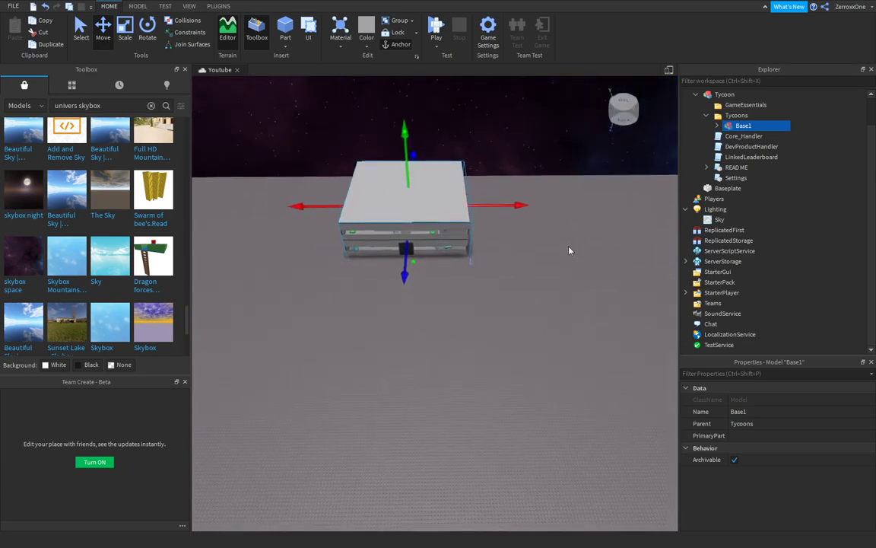
{"action": "key", "text": "w"}
{"action": "key", "text": "d"}
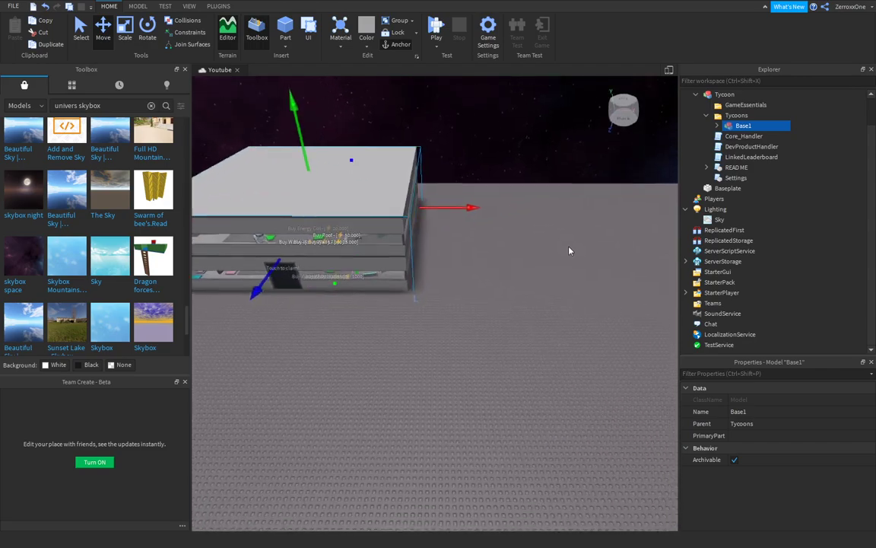
Deselect Base1 and inspect the interior control desk with the Energy display and the Roof and Wall6 purchase buttons.
{"action": "right_click_drag", "start_coordinate": [569, 249], "coordinate": [556, 260]}
{"action": "key", "text": "w"}
{"action": "key", "text": "d"}
{"action": "key", "text": "s"}
{"action": "left_click", "coordinate": [556, 244]}
{"action": "key", "text": "w"}
{"action": "scroll", "coordinate": [556, 260], "scroll_direction": "down", "scroll_amount": 5}
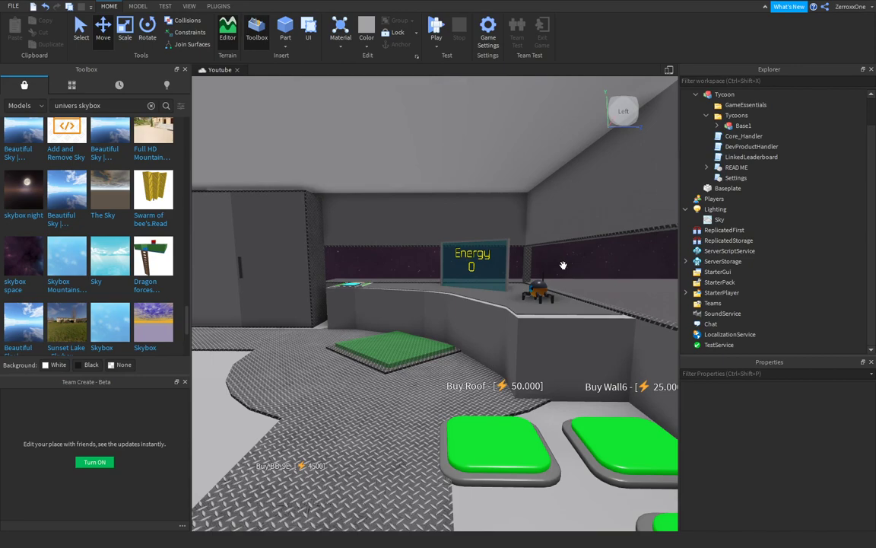
Inspect the electric energy ring inside the glass sphere on its pedestal.
{"action": "right_click_drag", "start_coordinate": [532, 297], "coordinate": [529, 308]}
{"action": "key", "text": "w"}
{"action": "key", "text": "s"}
{"action": "key", "text": "w"}
{"action": "scroll", "coordinate": [533, 296], "scroll_direction": "down", "scroll_amount": 5}
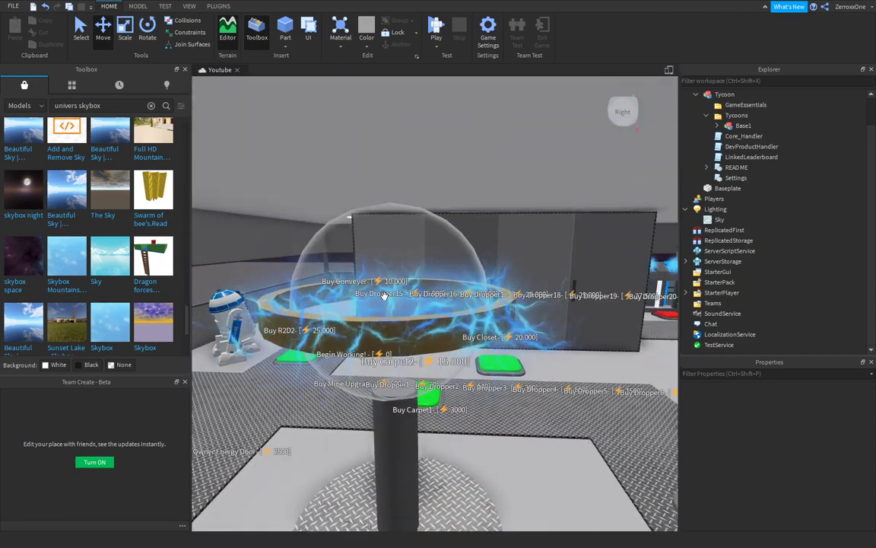
Inspect the spider on the Energy desk, the helmet shelf and the one-wheeled droid beside it.
{"action": "right_click_drag", "start_coordinate": [384, 296], "coordinate": [414, 310]}
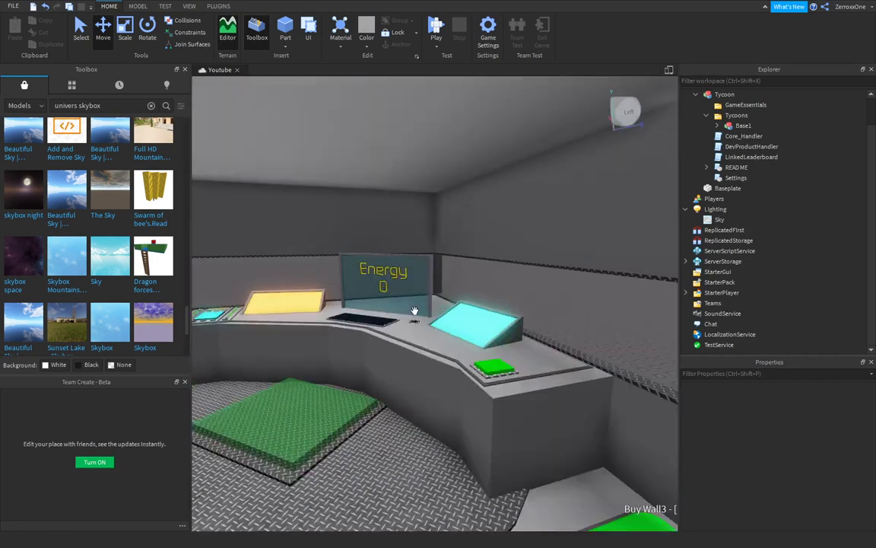
{"action": "scroll", "coordinate": [414, 311], "scroll_direction": "up", "scroll_amount": 10}
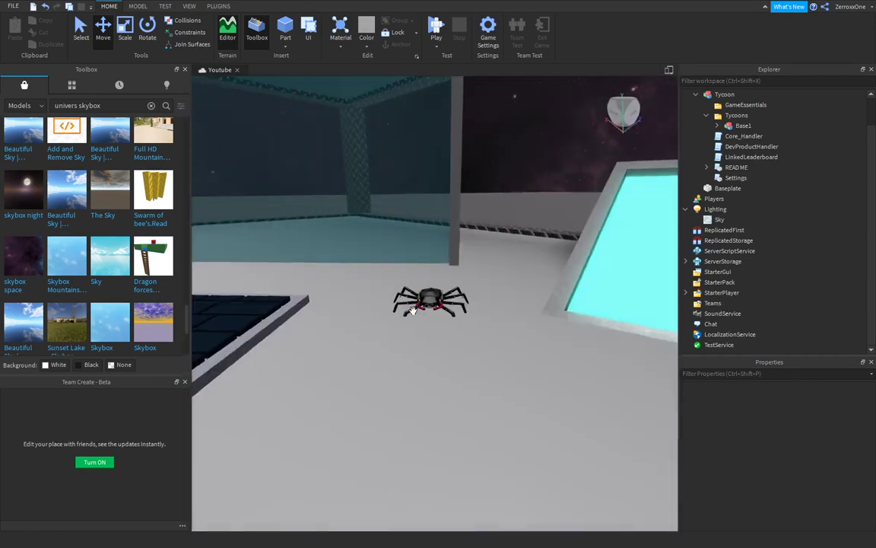
{"action": "scroll", "coordinate": [412, 310], "scroll_direction": "up", "scroll_amount": 5}
{"action": "scroll", "coordinate": [412, 310], "scroll_direction": "down", "scroll_amount": 15}
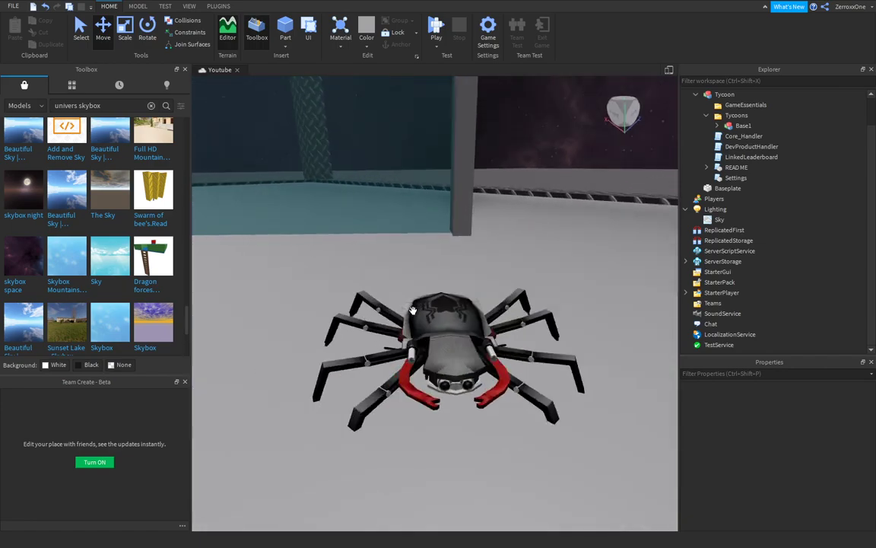
{"action": "scroll", "coordinate": [413, 311], "scroll_direction": "up", "scroll_amount": 15}
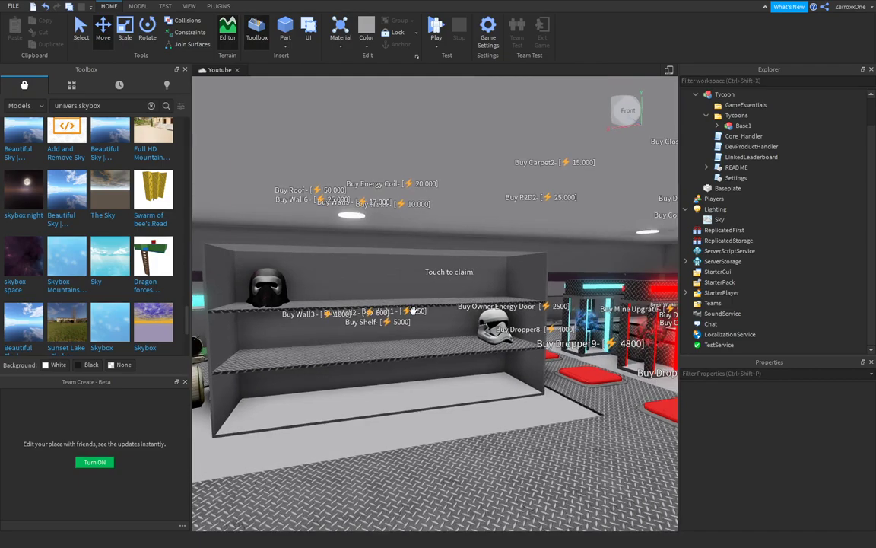
{"action": "scroll", "coordinate": [412, 310], "scroll_direction": "up", "scroll_amount": 10}
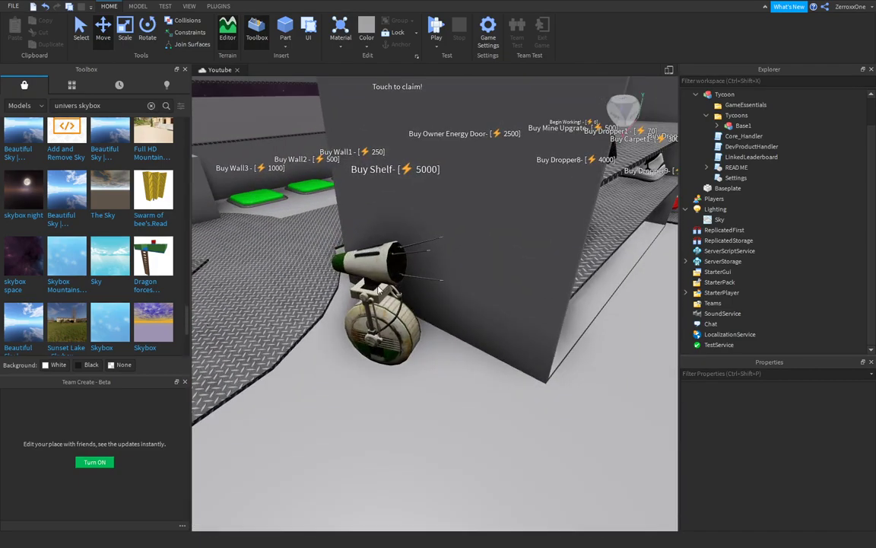
{"action": "scroll", "coordinate": [378, 288], "scroll_direction": "down", "scroll_amount": 15}
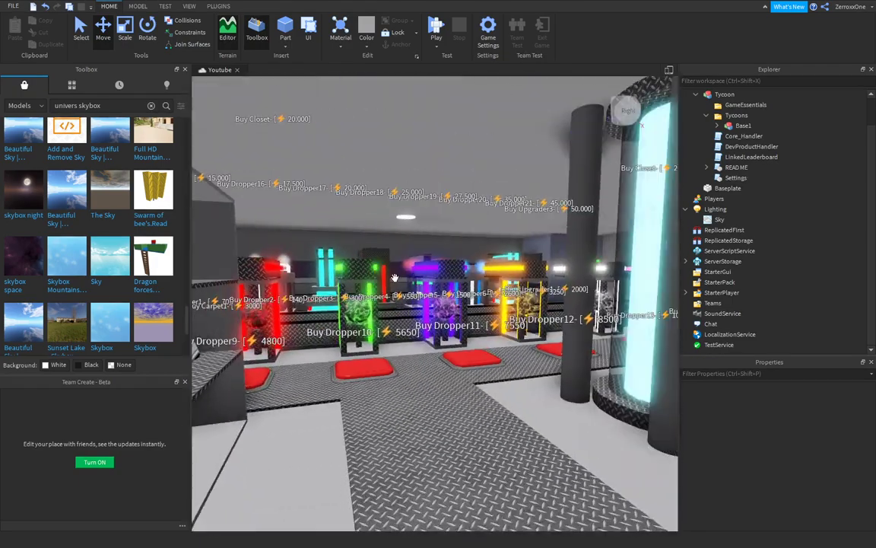
Examine the processing machine near Dropper14, the shelf area and the closets behind the cyan cylinder.
{"action": "right_click_drag", "start_coordinate": [394, 277], "coordinate": [377, 284]}
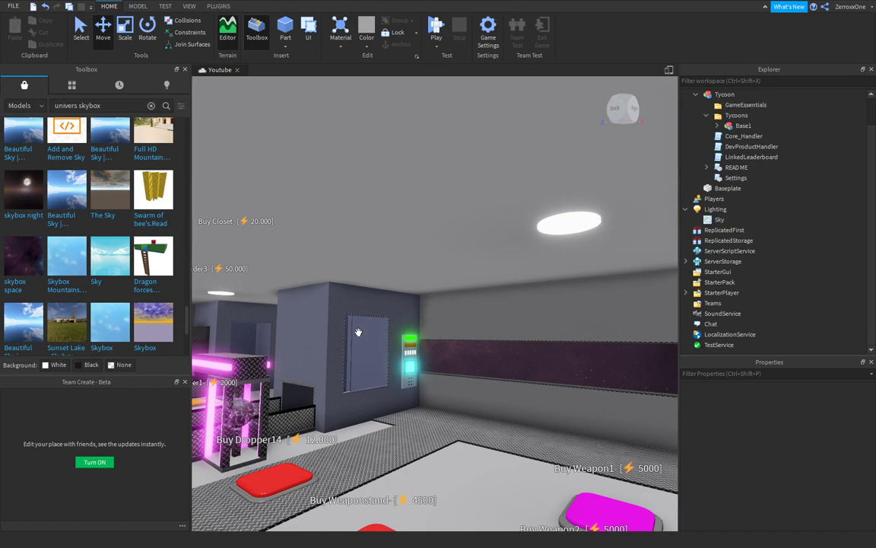
{"action": "key", "text": "w"}
{"action": "right_click_drag", "start_coordinate": [378, 330], "coordinate": [381, 330]}
{"action": "key", "text": "a"}
{"action": "key", "text": "s"}
{"action": "key", "text": "a"}
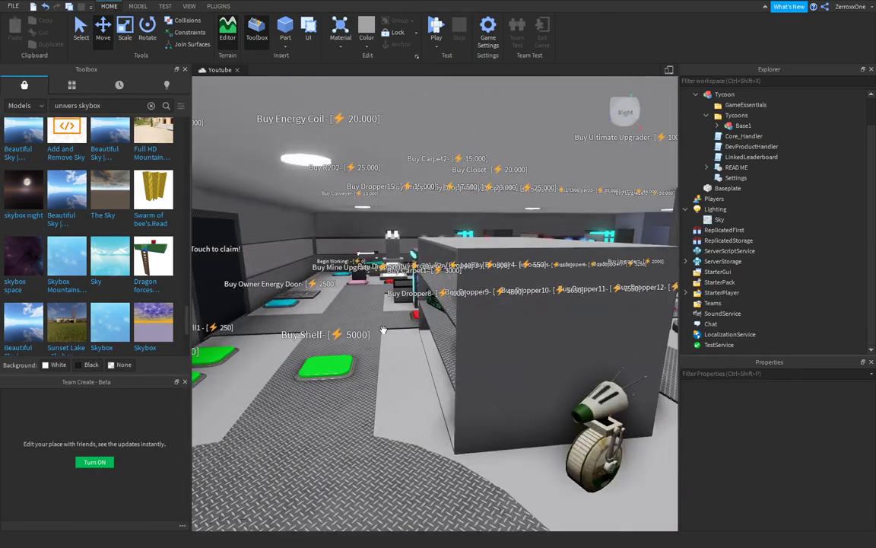
{"action": "key", "text": "d"}
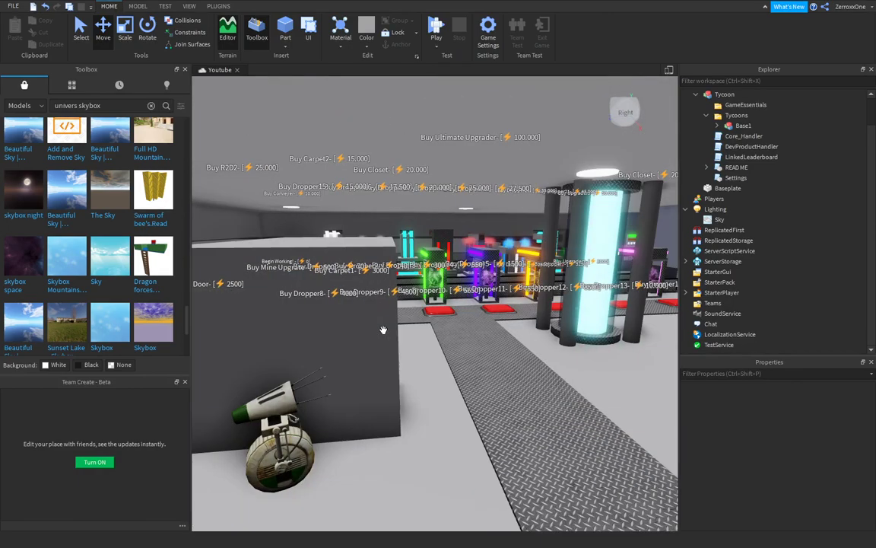
{"action": "key", "text": "w"}
{"action": "mouse_move", "coordinate": [379, 329]}
{"action": "right_mouse_down"}
{"action": "mouse_move", "coordinate": [387, 322]}
{"action": "mouse_move", "coordinate": [380, 332]}
{"action": "right_mouse_up"}
{"action": "key", "text": "d"}
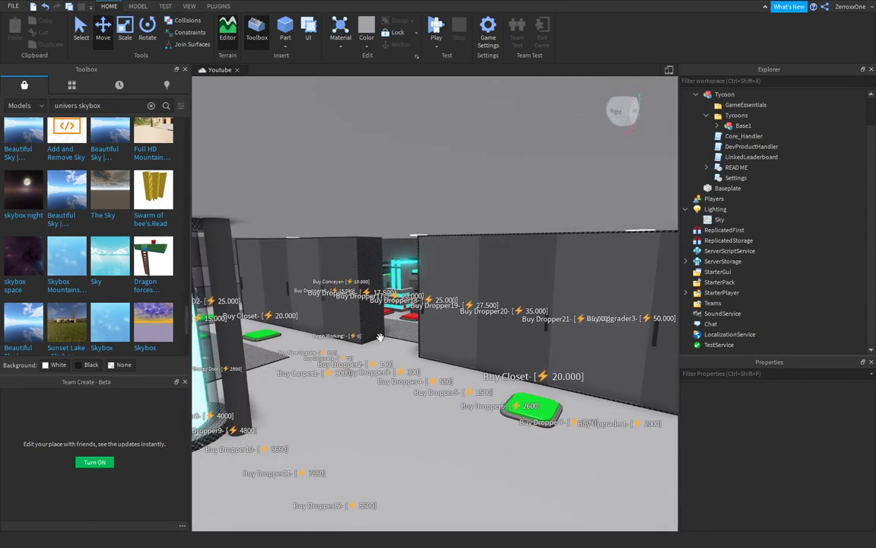
Start Building Tools by F3X and pick the glass tube around the cyan cylinder.
{"action": "right_click_drag", "start_coordinate": [380, 337], "coordinate": [382, 342]}
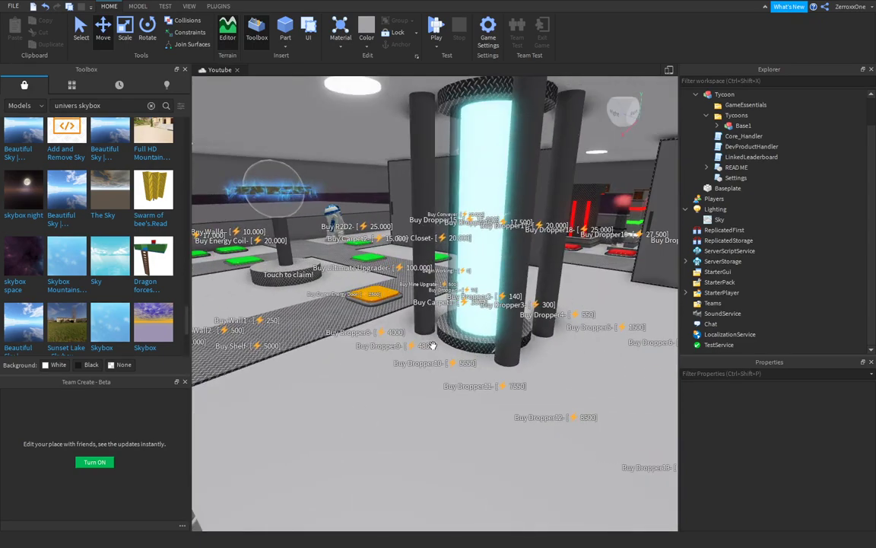
{"action": "right_click_drag", "start_coordinate": [496, 289], "coordinate": [489, 297]}
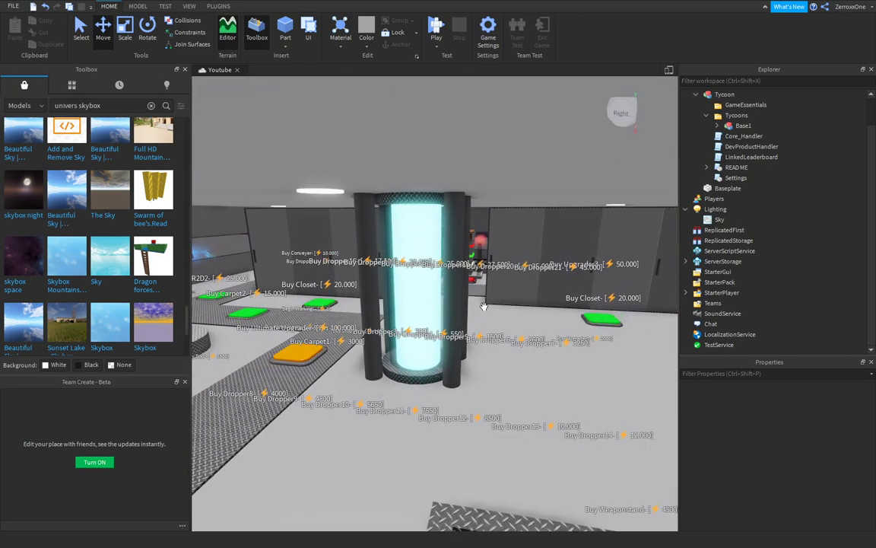
{"action": "left_click", "coordinate": [439, 264]}
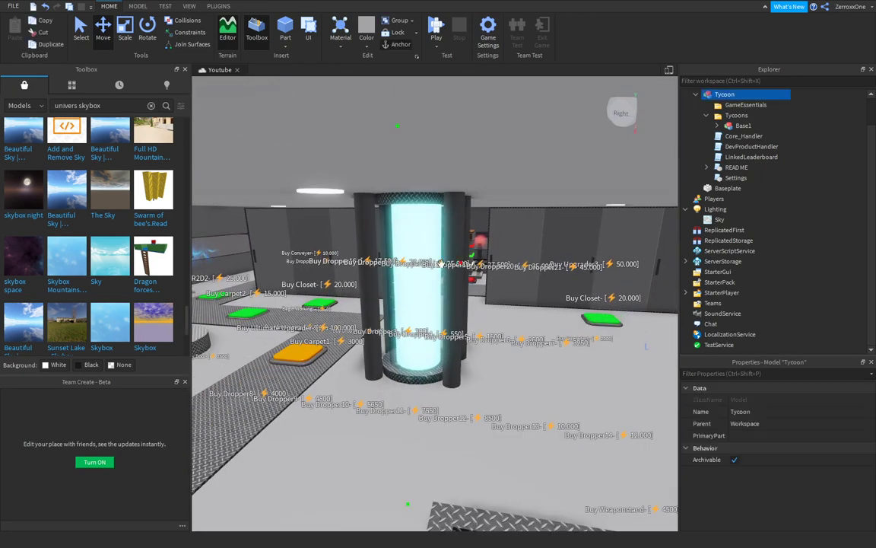
{"action": "right_click_drag", "start_coordinate": [451, 248], "coordinate": [478, 276]}
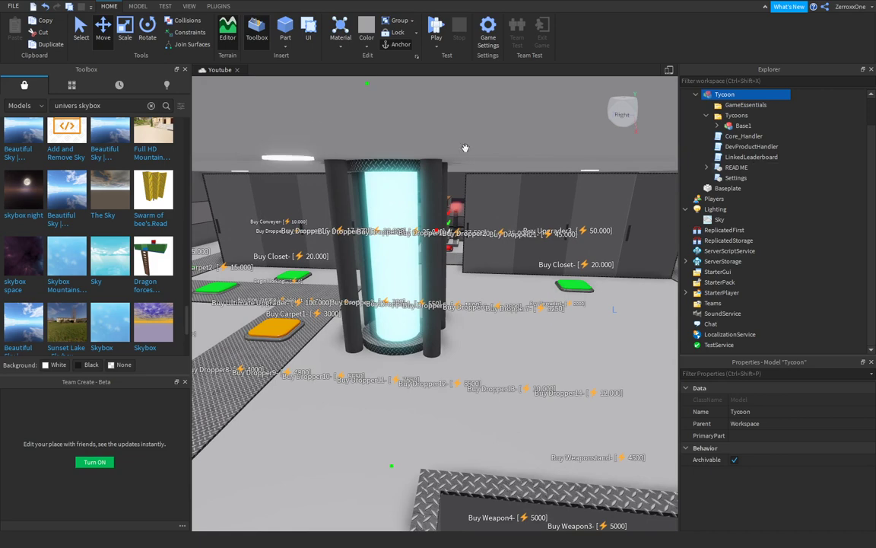
{"action": "left_click", "coordinate": [222, 7]}
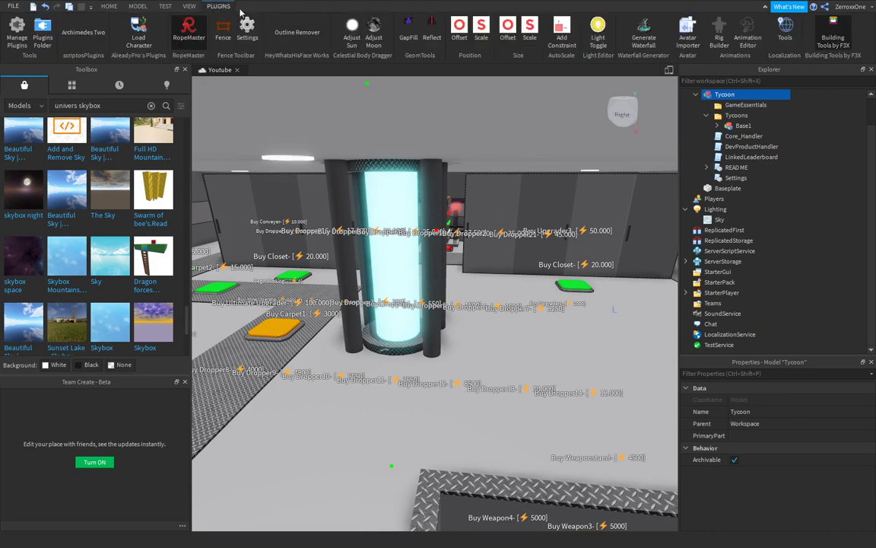
{"action": "left_click", "coordinate": [831, 34]}
{"action": "left_click", "coordinate": [407, 218]}
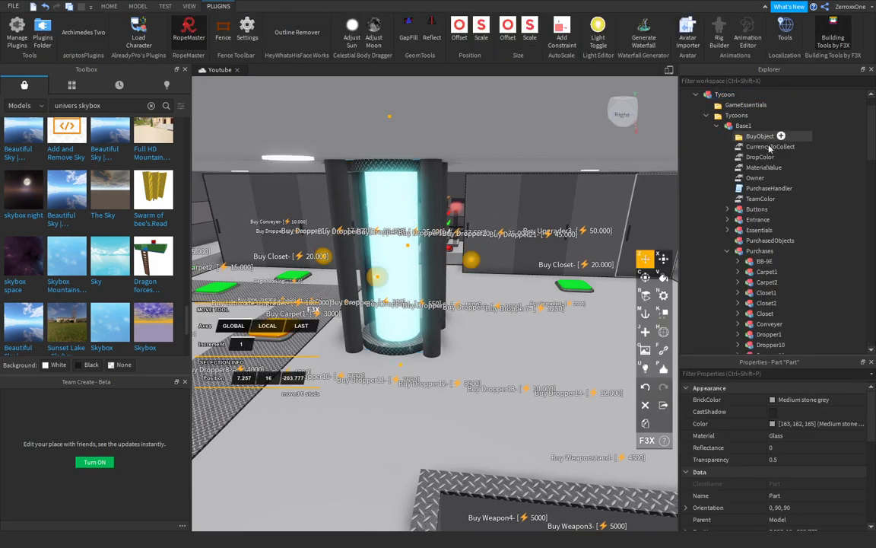
Locate the cylinder's parts in MegaUpgrader, collapse their list and select the whole cylinder Model.
{"action": "scroll", "coordinate": [873, 146], "scroll_direction": "down", "scroll_amount": 4}
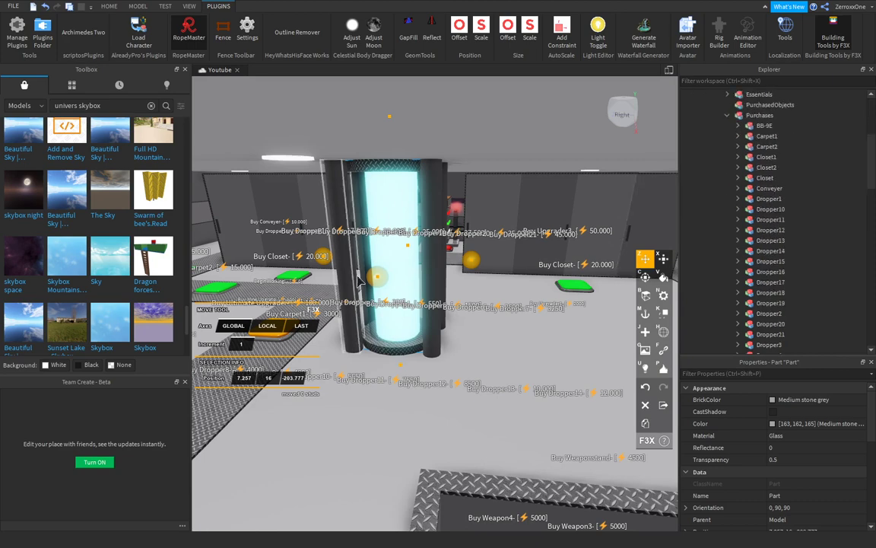
{"action": "left_click", "coordinate": [434, 228]}
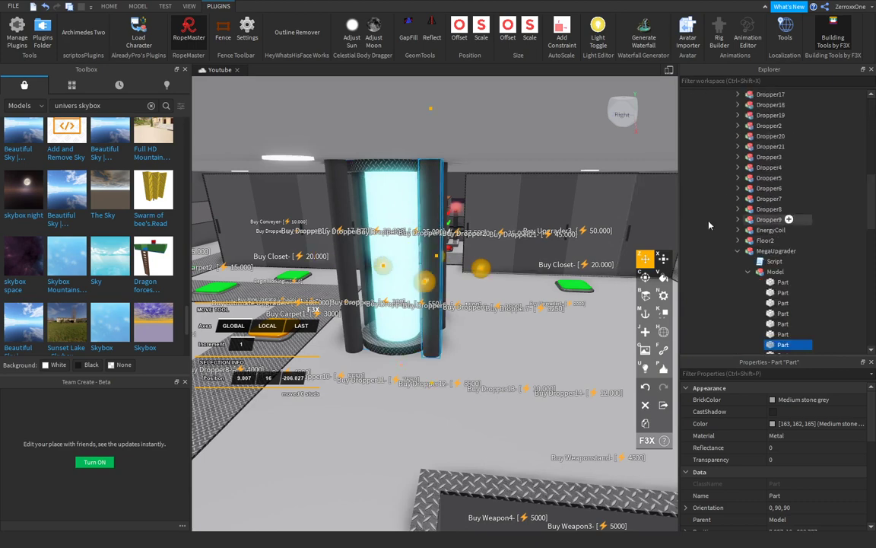
{"action": "left_click", "coordinate": [748, 272]}
{"action": "left_click", "coordinate": [774, 272]}
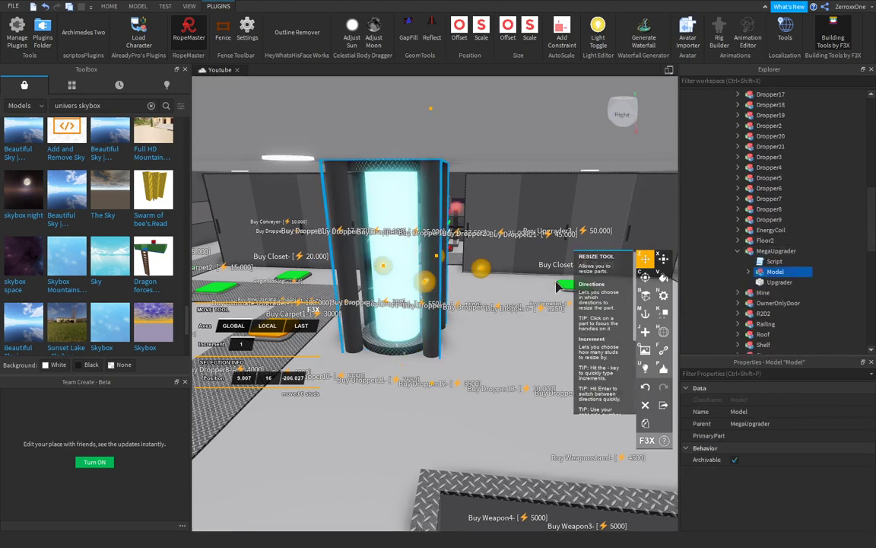
Duplicate the cylinder Model in MegaUpgrader and move the copy beside the original.
{"action": "right_click_drag", "start_coordinate": [470, 280], "coordinate": [470, 257]}
{"action": "key", "text": "w"}
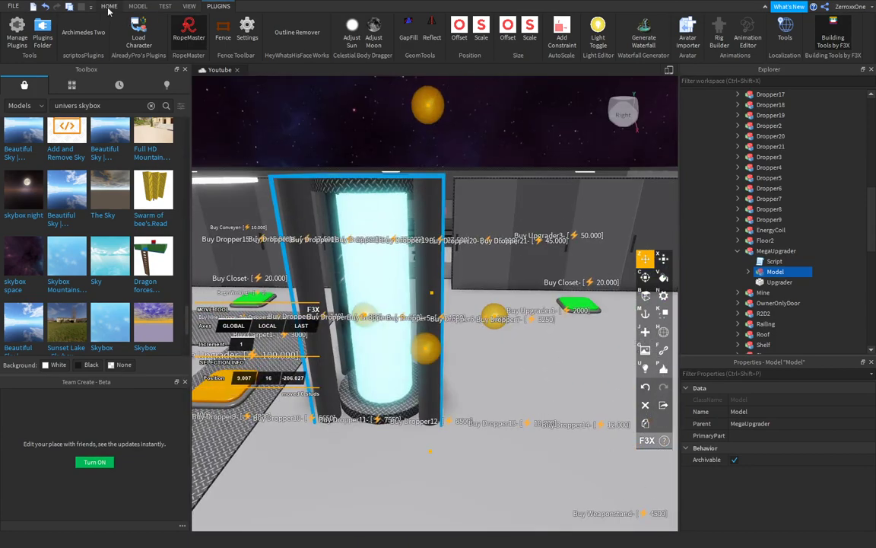
{"action": "left_click", "coordinate": [108, 6]}
{"action": "right_click_drag", "start_coordinate": [485, 300], "coordinate": [485, 302]}
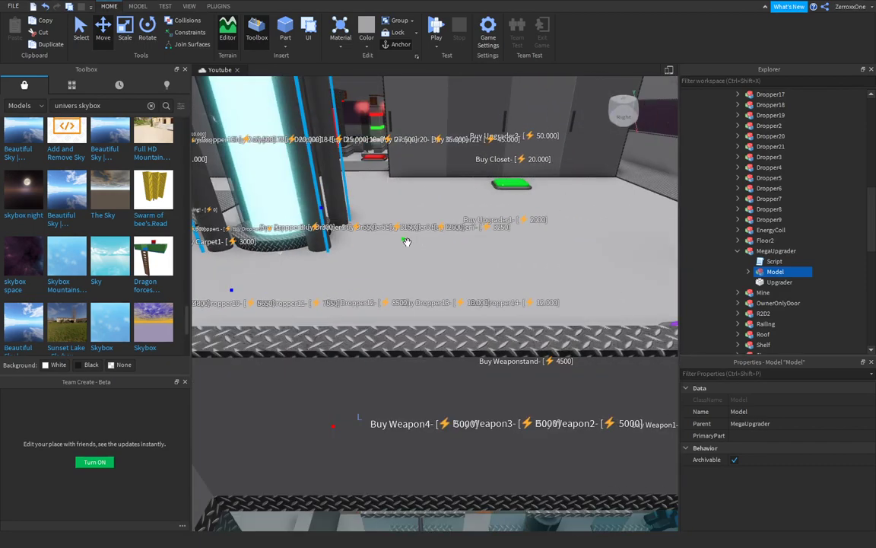
{"action": "key", "text": "ctrl+d"}
{"action": "right_click_drag", "start_coordinate": [473, 250], "coordinate": [510, 253]}
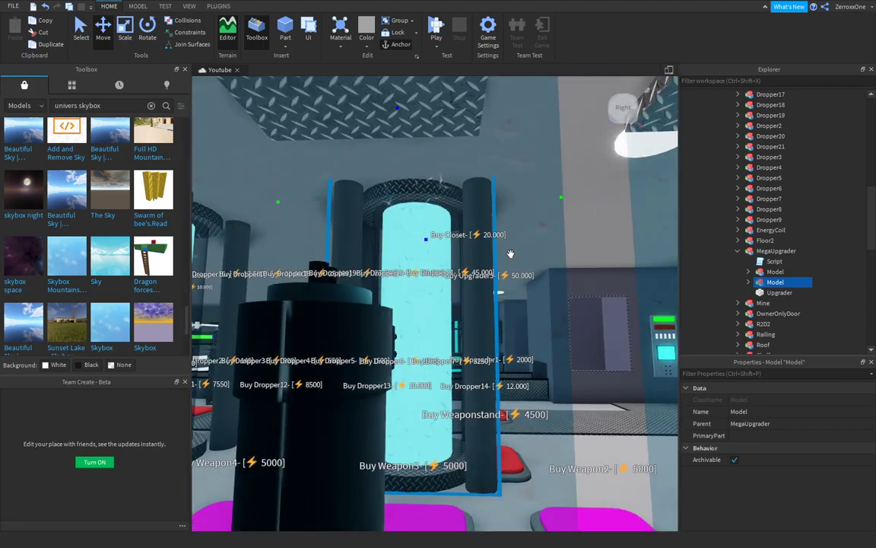
{"action": "left_click_drag", "start_coordinate": [559, 195], "coordinate": [505, 198]}
Duplicate the second cylinder Model and move the copy further along to form a row of three.
{"action": "right_click_drag", "start_coordinate": [521, 251], "coordinate": [521, 251]}
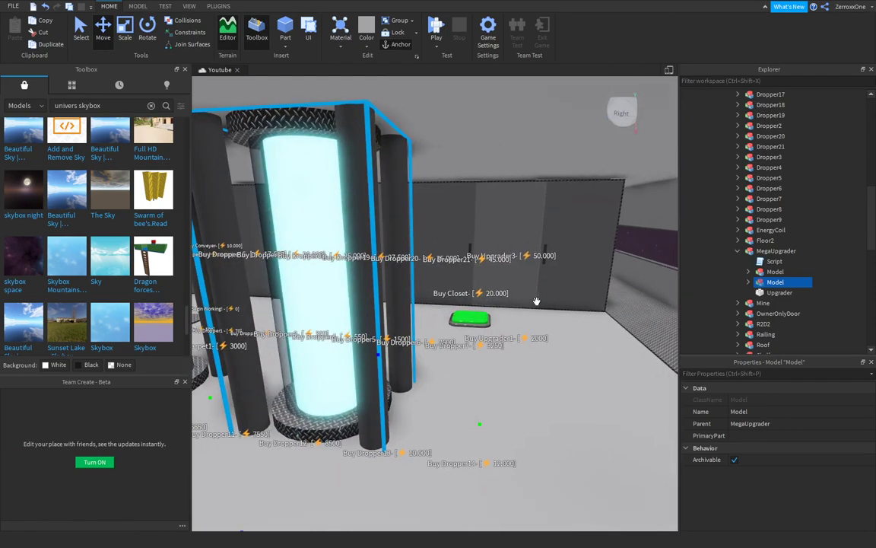
{"action": "key", "text": "ctrl+d"}
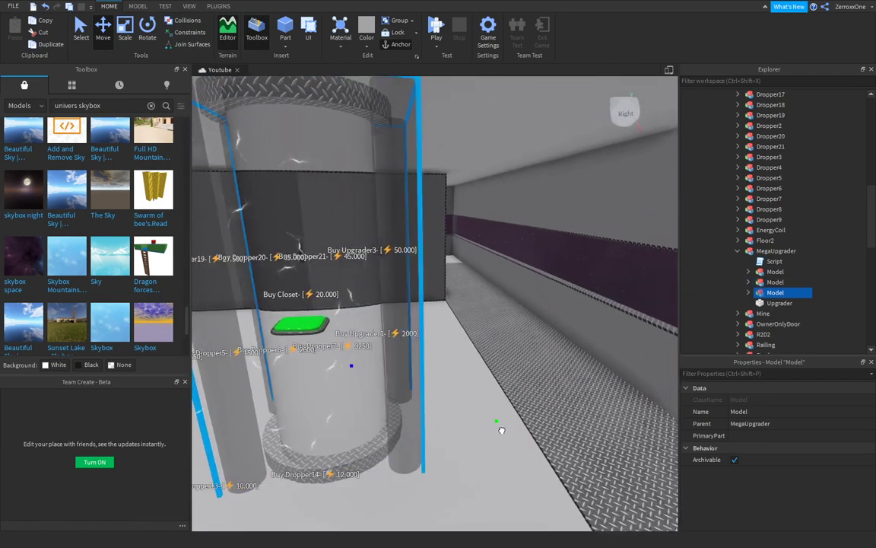
{"action": "left_click_drag", "start_coordinate": [513, 430], "coordinate": [504, 427]}
Open the MegaUpgrader Script, examine the line that adds to Part.Cash.Value and close the script.
{"action": "right_click_drag", "start_coordinate": [477, 428], "coordinate": [476, 427]}
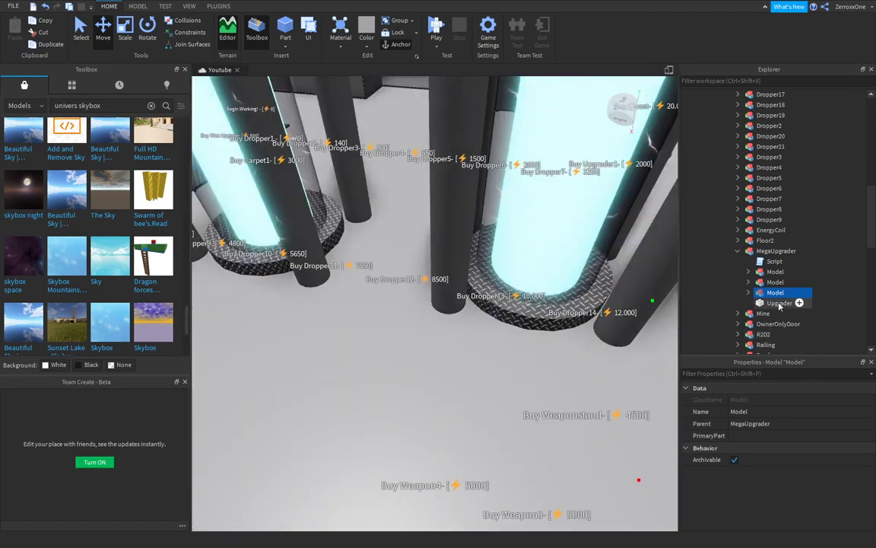
{"action": "double_click", "coordinate": [770, 261]}
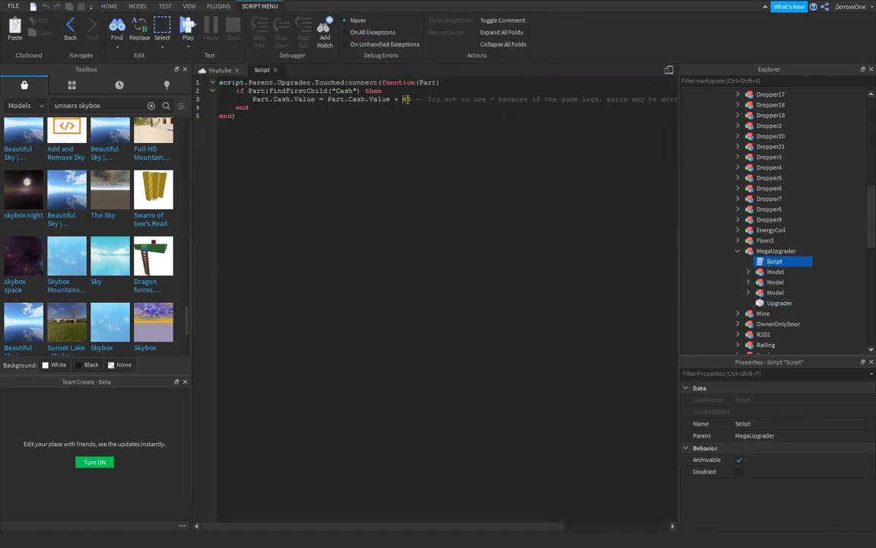
{"action": "left_click", "coordinate": [275, 70]}
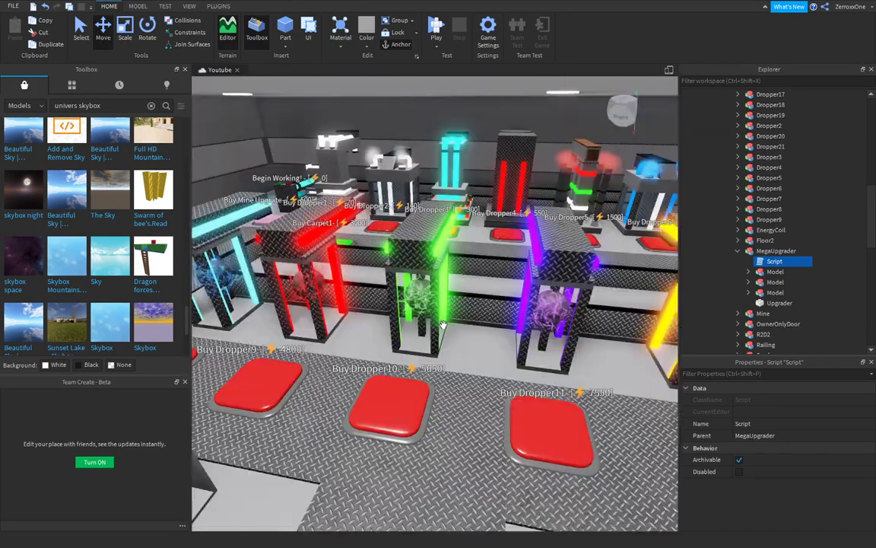
Select MegaUpgrader's invisible Upgrader part, focus the view on it and switch to the Scale tool.
{"action": "key", "text": "a"}
{"action": "right_click_drag", "start_coordinate": [443, 325], "coordinate": [454, 327]}
{"action": "left_click", "coordinate": [777, 303]}
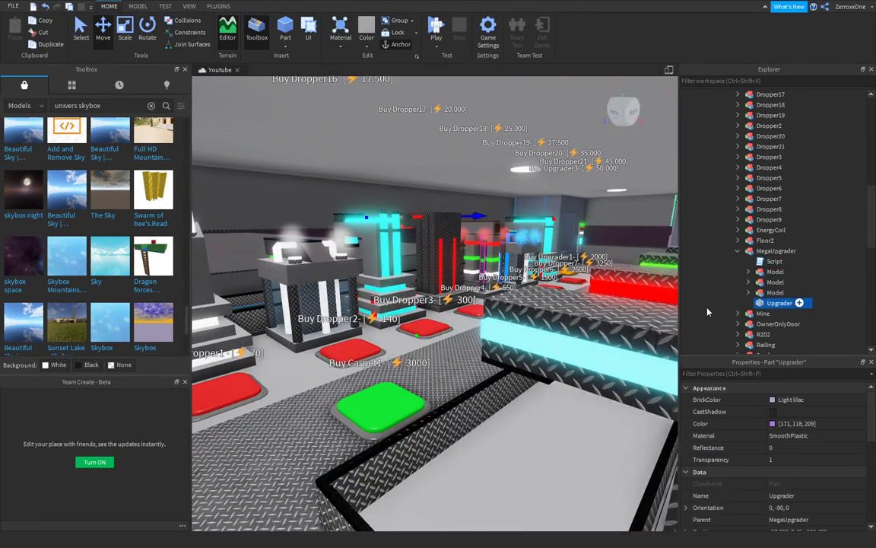
{"action": "key", "text": "f"}
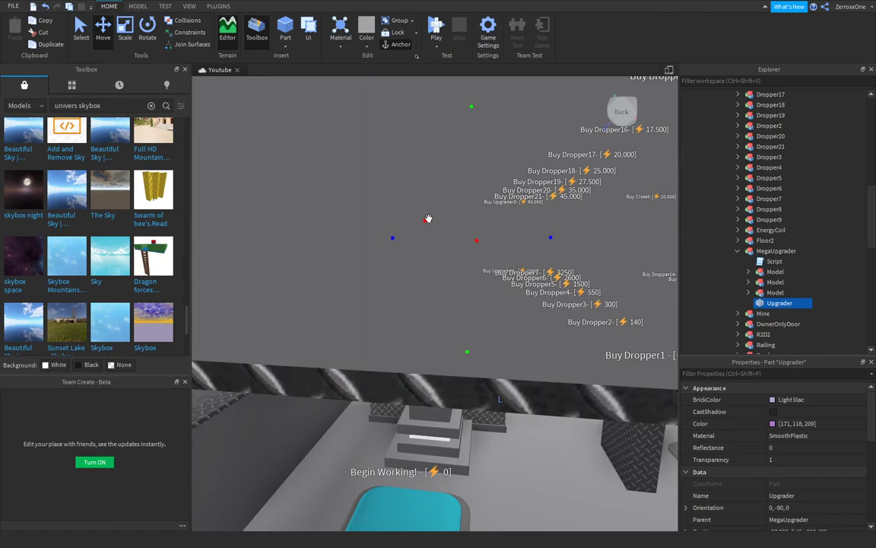
{"action": "right_click_drag", "start_coordinate": [428, 218], "coordinate": [428, 219]}
{"action": "key", "text": "s"}
{"action": "key", "text": "s"}
{"action": "key", "text": "s"}
{"action": "key", "text": "w"}
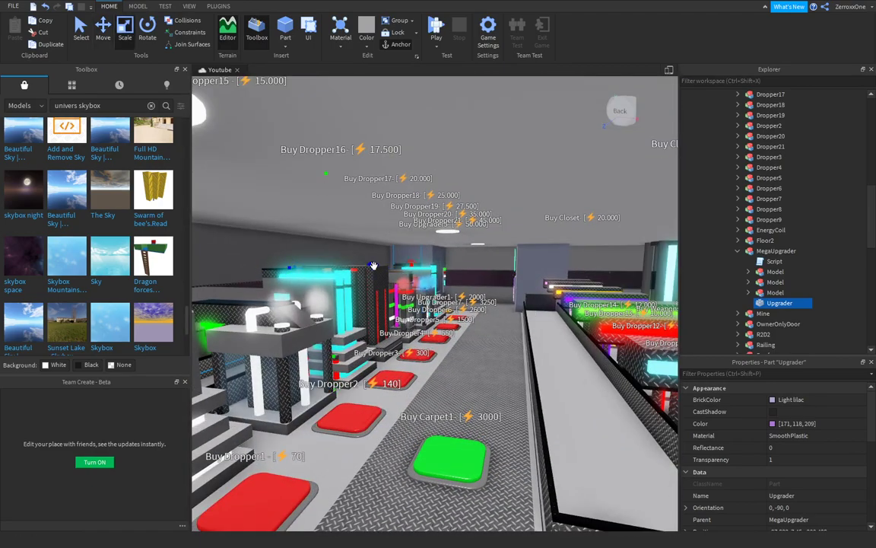
Inspect how far the Upgrader part extends around the conveyor and the droppers.
{"action": "key", "text": "d"}
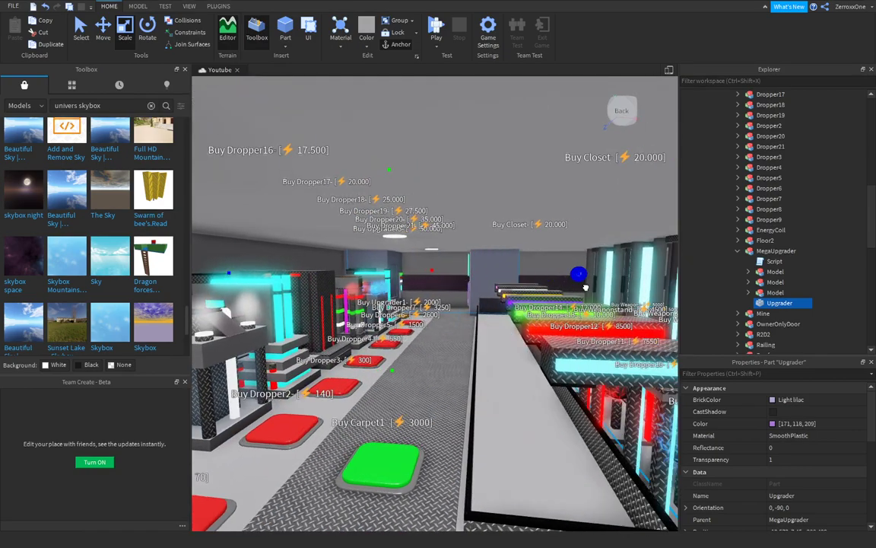
{"action": "key", "text": "d"}
{"action": "right_click_drag", "start_coordinate": [570, 296], "coordinate": [566, 295]}
{"action": "key", "text": "a"}
{"action": "key", "text": "a"}
{"action": "key", "text": "d"}
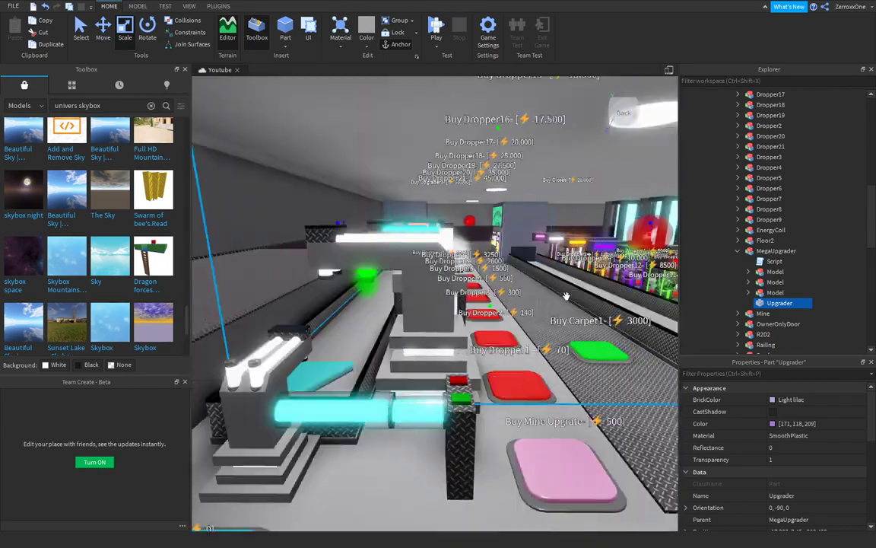
{"action": "key", "text": "d"}
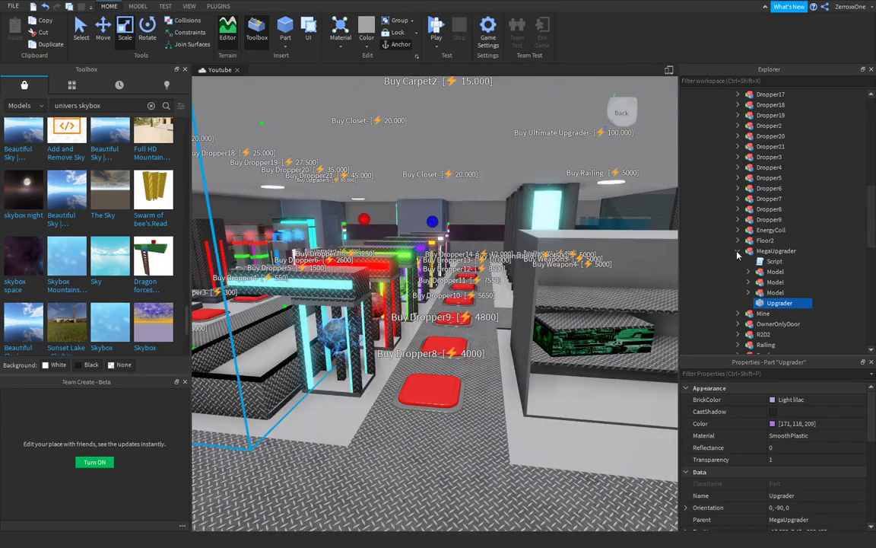
Select the MegaUpgrader Script again, open it briefly and close it.
{"action": "left_click", "coordinate": [772, 261]}
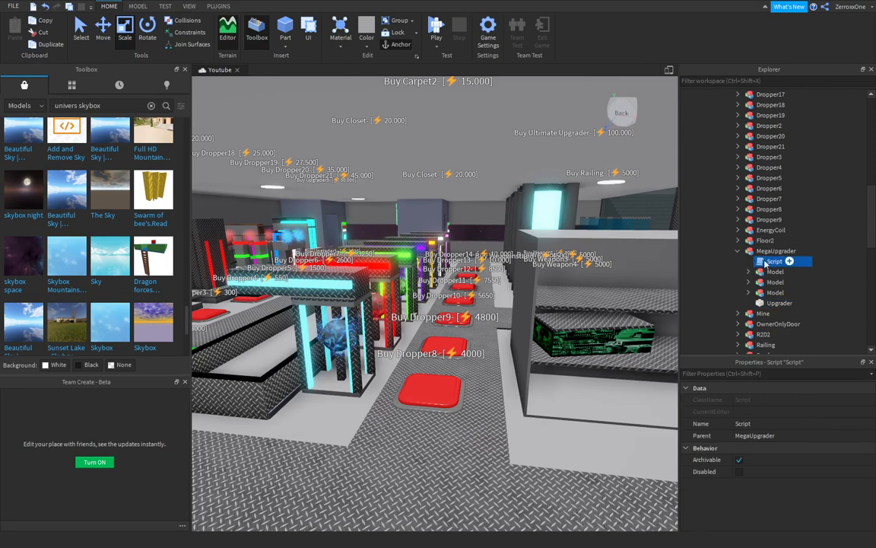
{"action": "double_click", "coordinate": [766, 263]}
{"action": "left_click", "coordinate": [276, 70]}
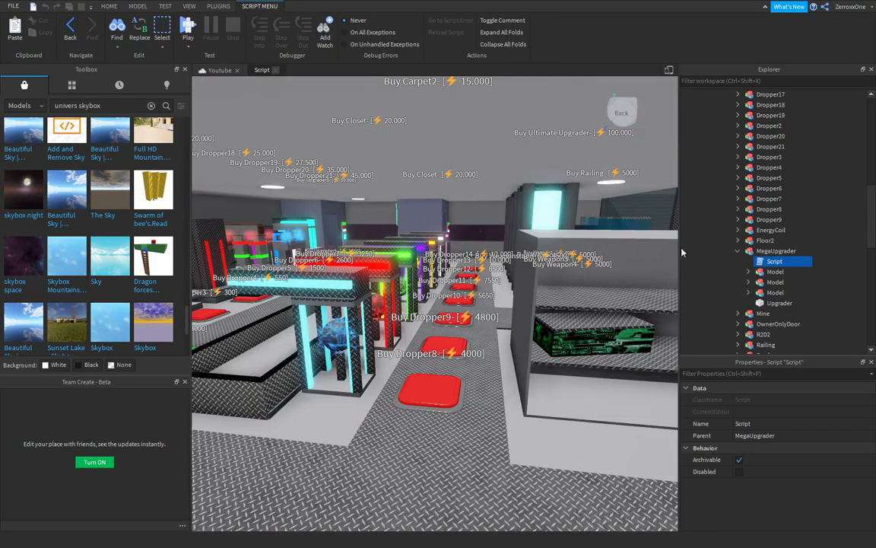
Review the Behavior properties of the Upgrader part and collapse MegaUpgrader.
{"action": "left_click", "coordinate": [774, 302]}
{"action": "left_click_drag", "start_coordinate": [872, 403], "coordinate": [873, 475]}
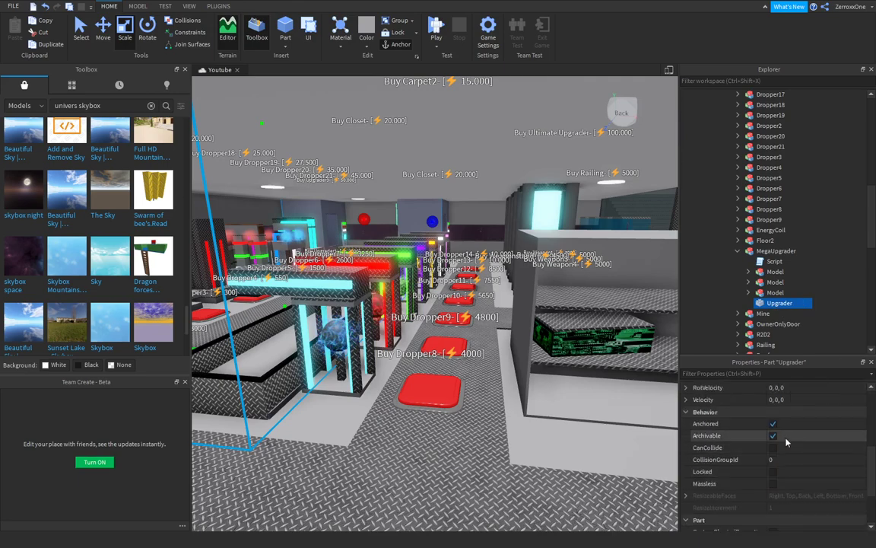
{"action": "left_click", "coordinate": [738, 251]}
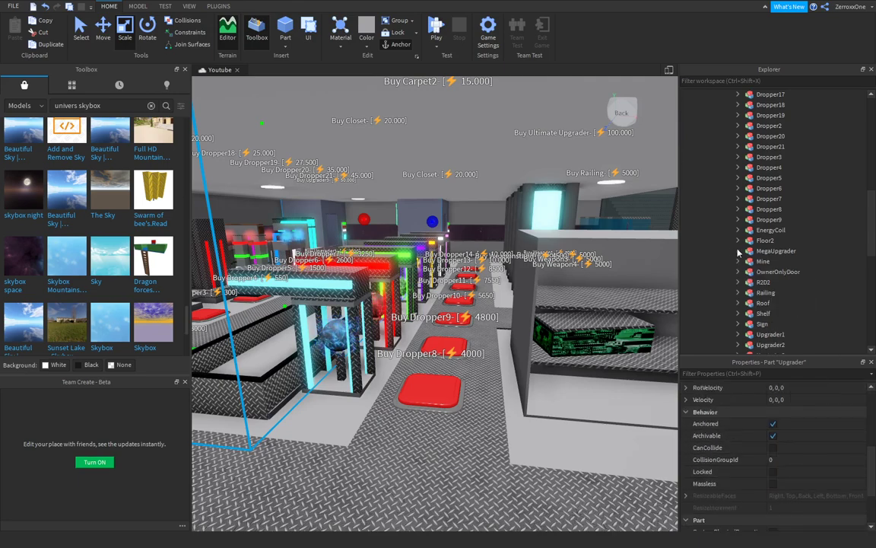
Pick the neon core of the middle cylinder with Building Tools by F3X and set its BrickColor to Daisy orange.
{"action": "key", "text": "w"}
{"action": "right_click_drag", "start_coordinate": [514, 267], "coordinate": [516, 268]}
{"action": "left_click", "coordinate": [218, 6]}
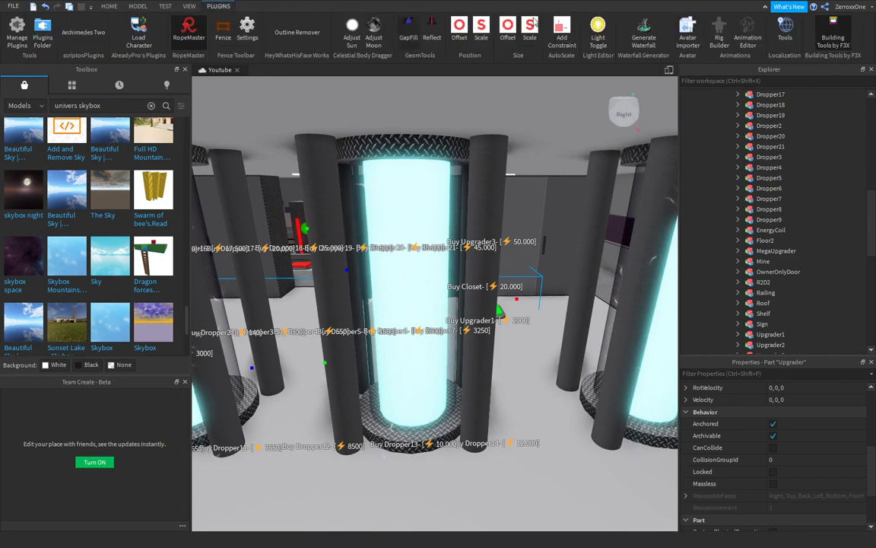
{"action": "left_click", "coordinate": [834, 30]}
{"action": "left_click", "coordinate": [434, 235]}
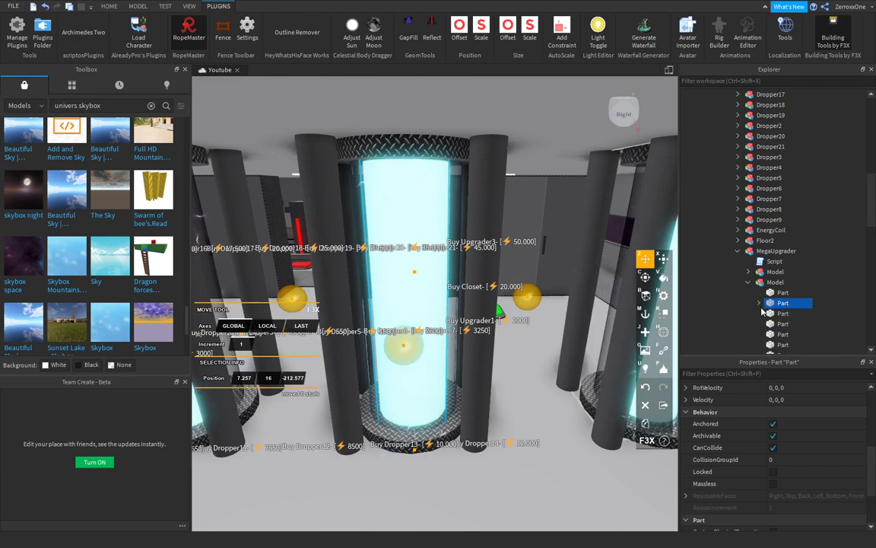
{"action": "scroll", "coordinate": [831, 393], "scroll_direction": "up", "scroll_amount": 5}
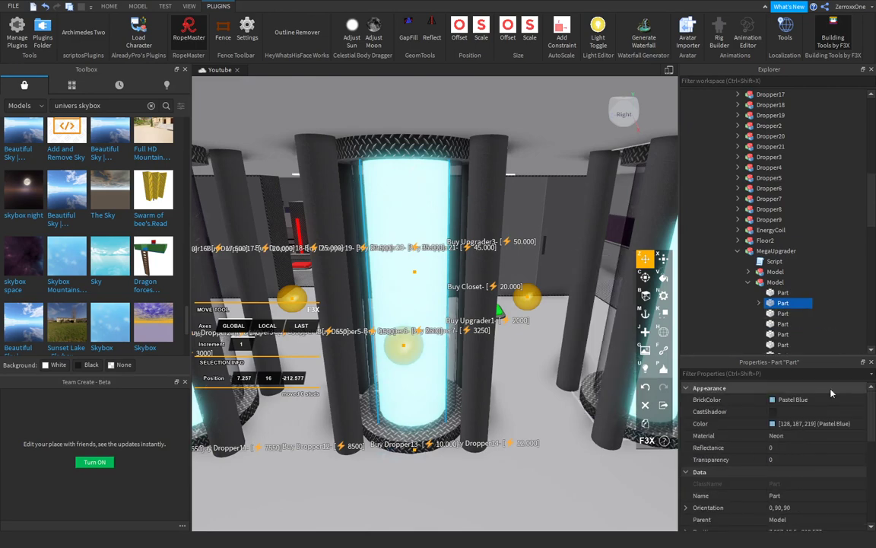
{"action": "left_click", "coordinate": [791, 399]}
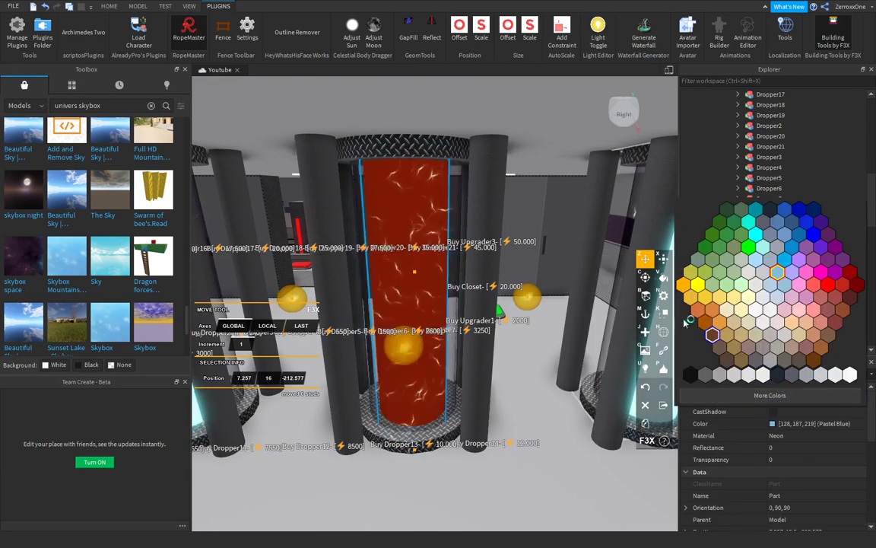
{"action": "left_click", "coordinate": [735, 274]}
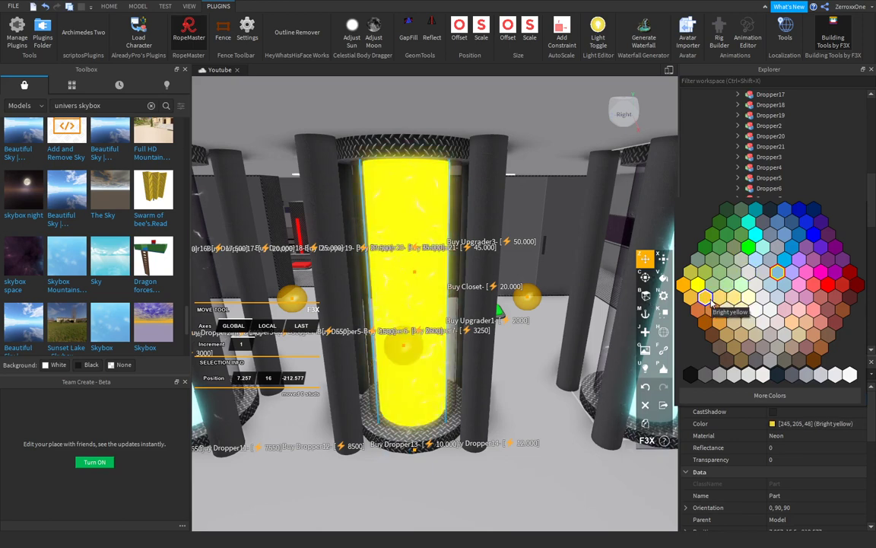
{"action": "left_click", "coordinate": [723, 303]}
Select the lower-floor neon core in MegaUpgrader's third cylinder model and set its BrickColor to Olivine.
{"action": "right_click_drag", "start_coordinate": [502, 314], "coordinate": [472, 287]}
{"action": "scroll", "coordinate": [464, 282], "scroll_direction": "up", "scroll_amount": 4}
{"action": "left_click", "coordinate": [422, 278]}
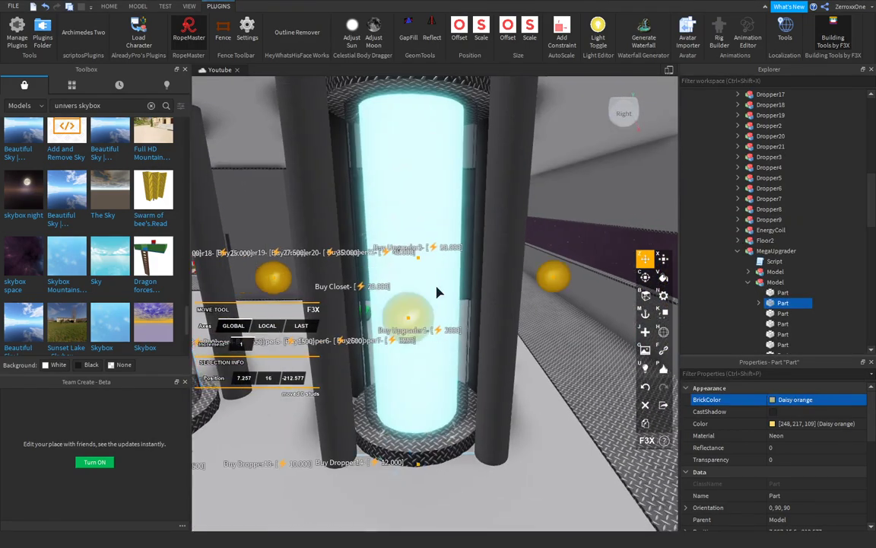
{"action": "scroll", "coordinate": [768, 238], "scroll_direction": "down", "scroll_amount": 4}
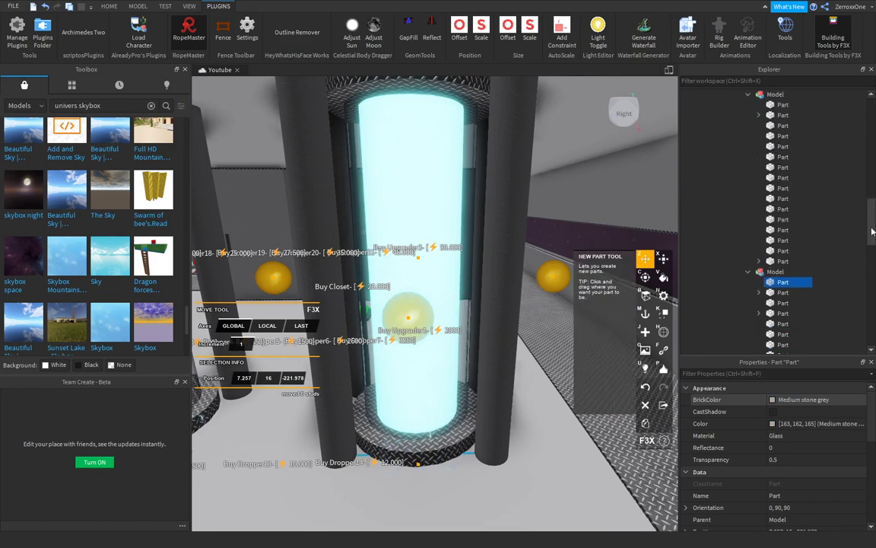
{"action": "left_click", "coordinate": [758, 220]}
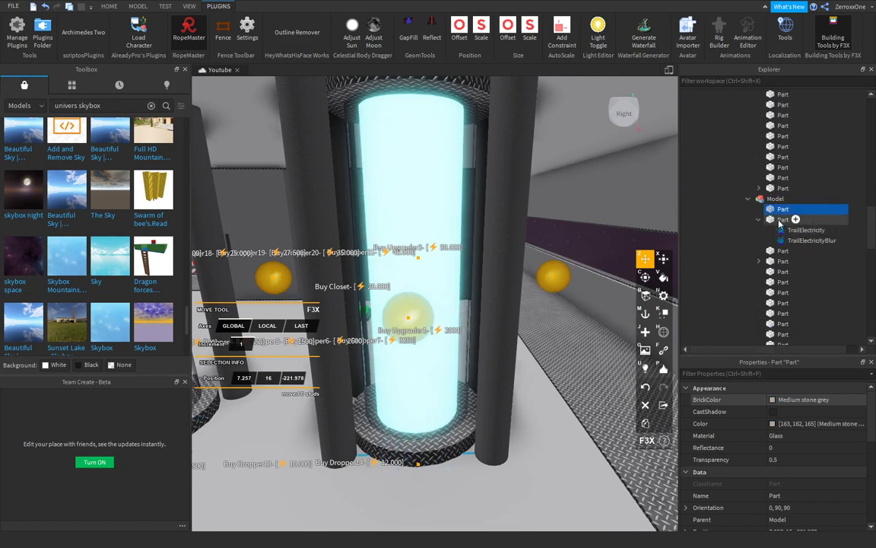
{"action": "left_click", "coordinate": [780, 220]}
{"action": "left_click", "coordinate": [784, 401]}
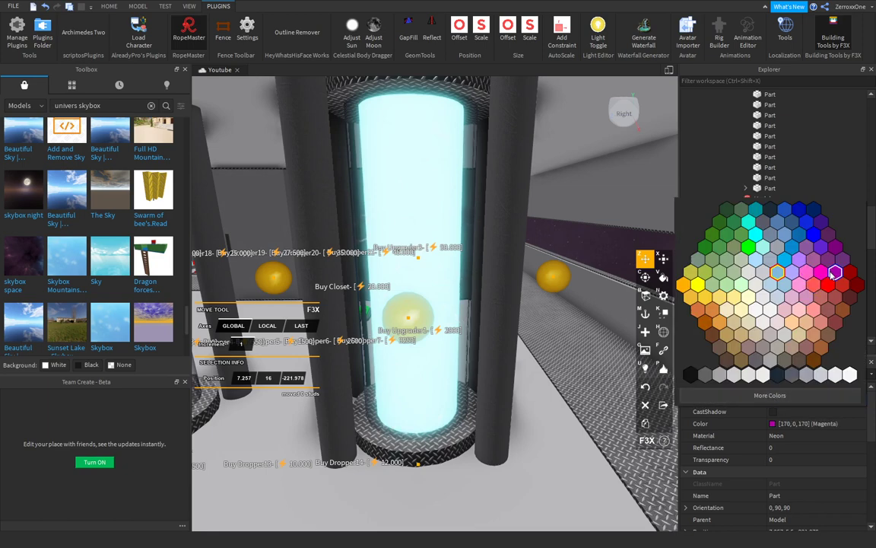
{"action": "left_click", "coordinate": [712, 180]}
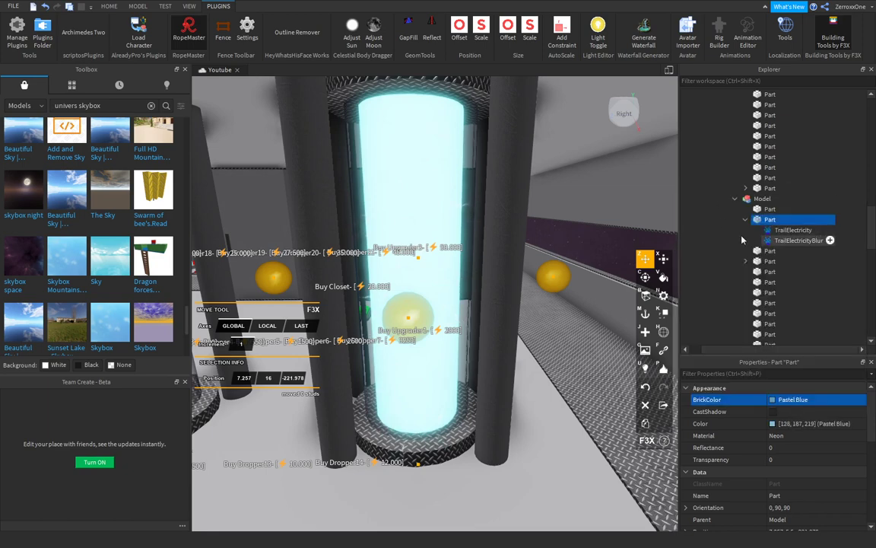
{"action": "right_click_drag", "start_coordinate": [545, 217], "coordinate": [545, 217]}
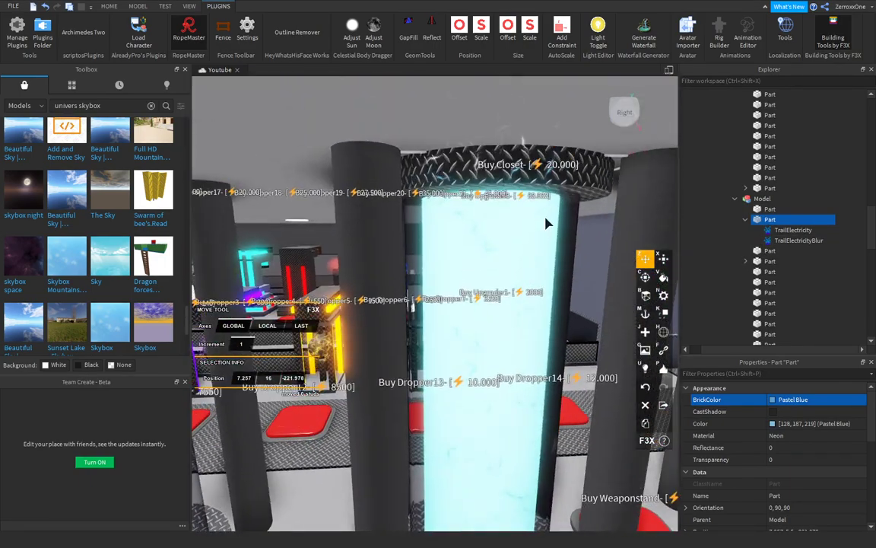
{"action": "key", "text": "s"}
{"action": "key", "text": "d"}
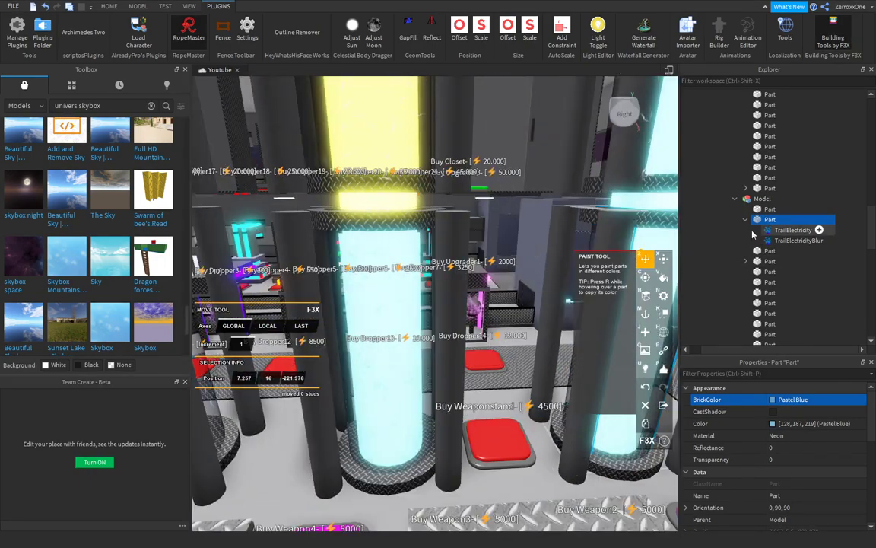
{"action": "left_click", "coordinate": [791, 399]}
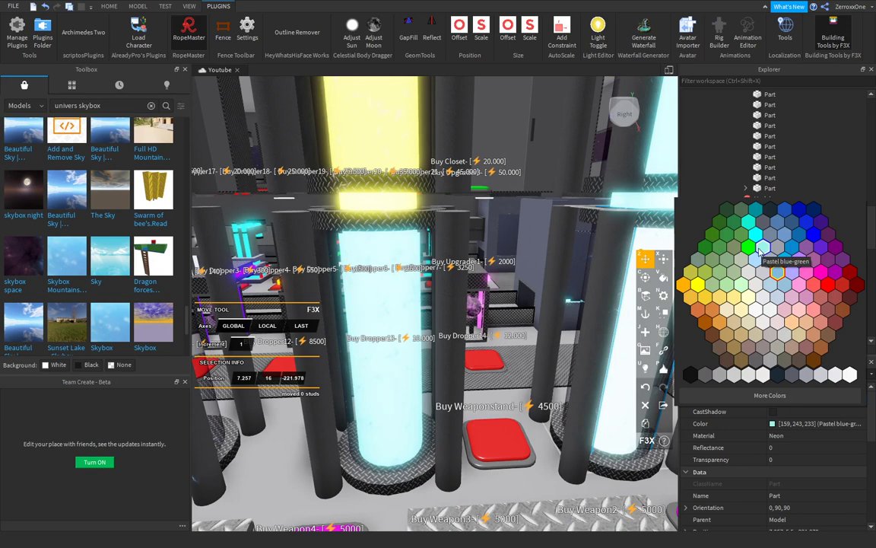
{"action": "left_click", "coordinate": [723, 274]}
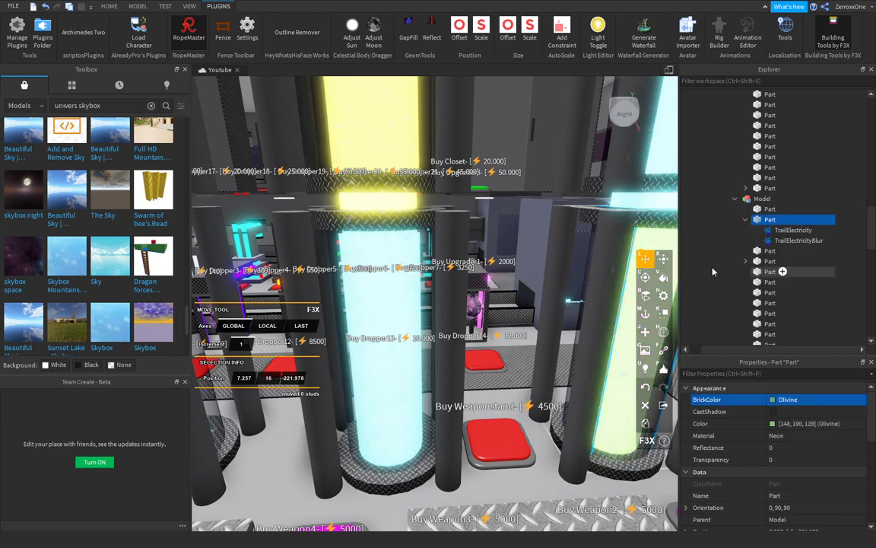
Collapse the finished cylinder model, select the middle cylinder's lower-floor neon core and set its BrickColor to Daisy orange.
{"action": "left_click", "coordinate": [745, 199]}
{"action": "left_click_drag", "start_coordinate": [871, 242], "coordinate": [870, 204]}
{"action": "left_click", "coordinate": [749, 200]}
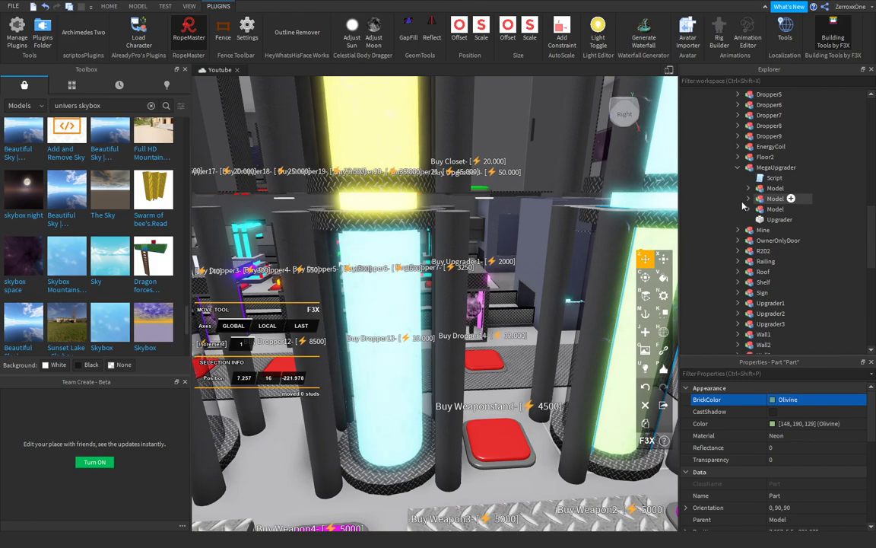
{"action": "scroll", "coordinate": [341, 285], "scroll_direction": "up", "scroll_amount": 4}
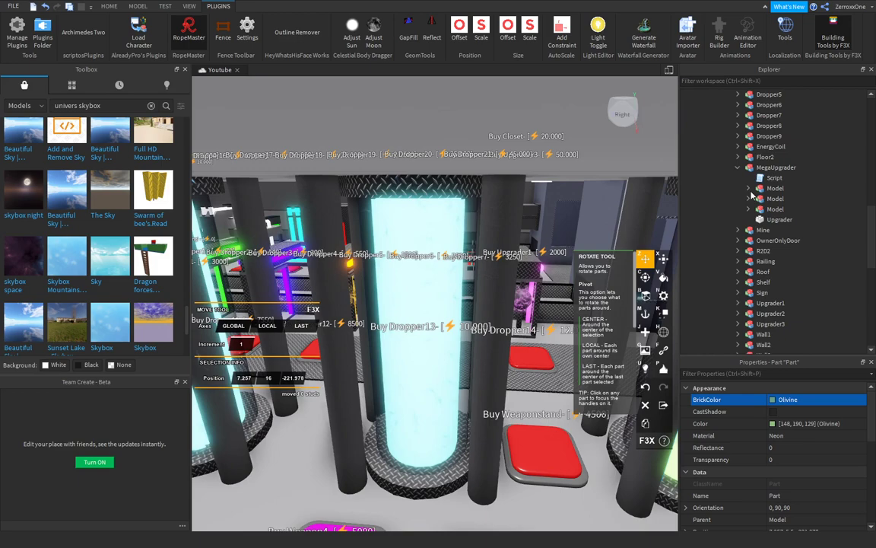
{"action": "left_click", "coordinate": [748, 199]}
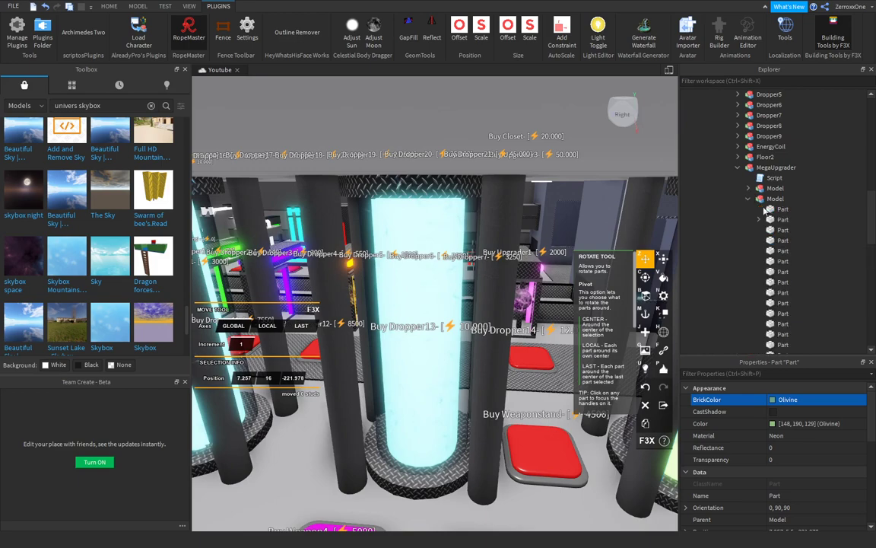
{"action": "scroll", "coordinate": [776, 244], "scroll_direction": "down", "scroll_amount": 5}
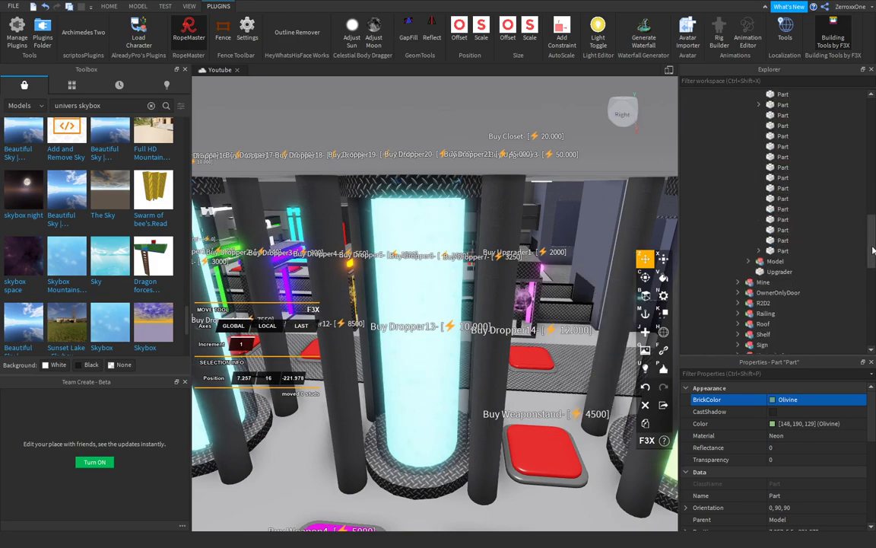
{"action": "left_click", "coordinate": [764, 251]}
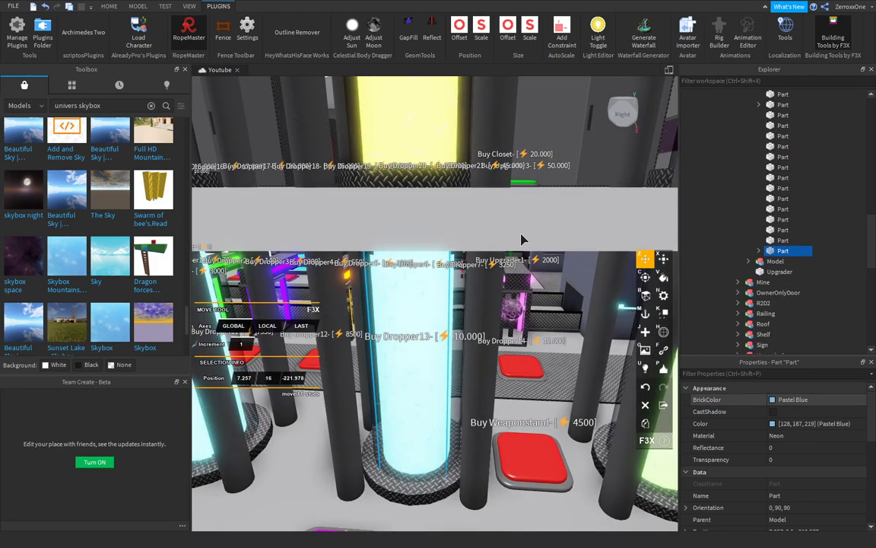
{"action": "left_click", "coordinate": [793, 399]}
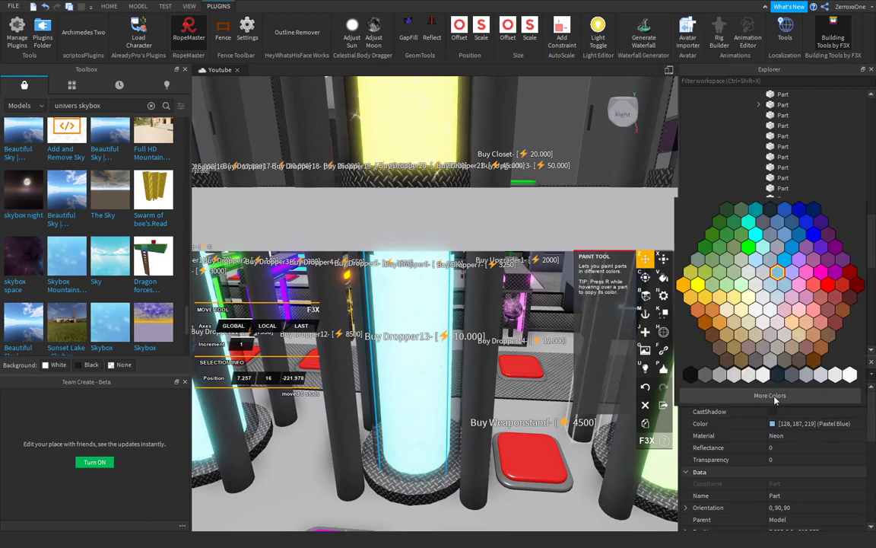
{"action": "left_click", "coordinate": [726, 303]}
Select the upper-floor neon core of the third MegaUpgrader cylinder model and set its BrickColor to Olivine.
{"action": "right_click_drag", "start_coordinate": [538, 292], "coordinate": [538, 292]}
{"action": "scroll", "coordinate": [537, 290], "scroll_direction": "up", "scroll_amount": 8}
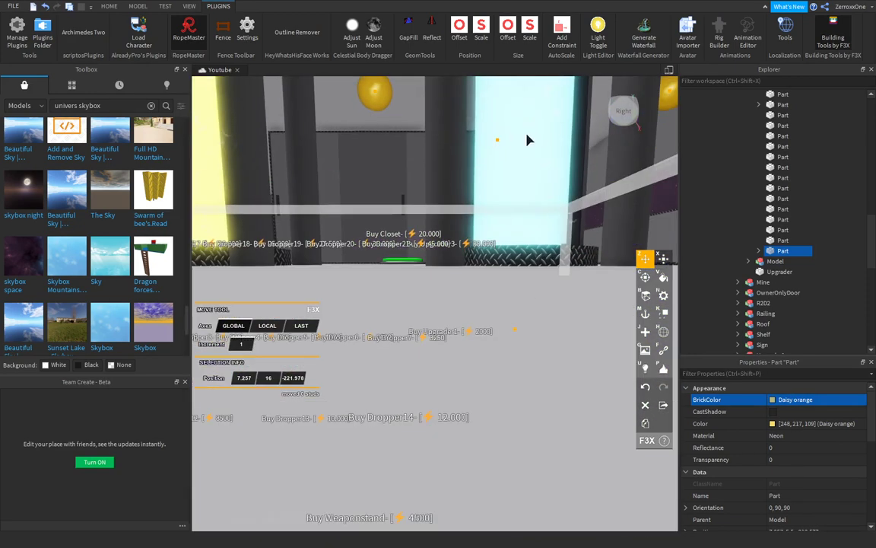
{"action": "left_click", "coordinate": [528, 137]}
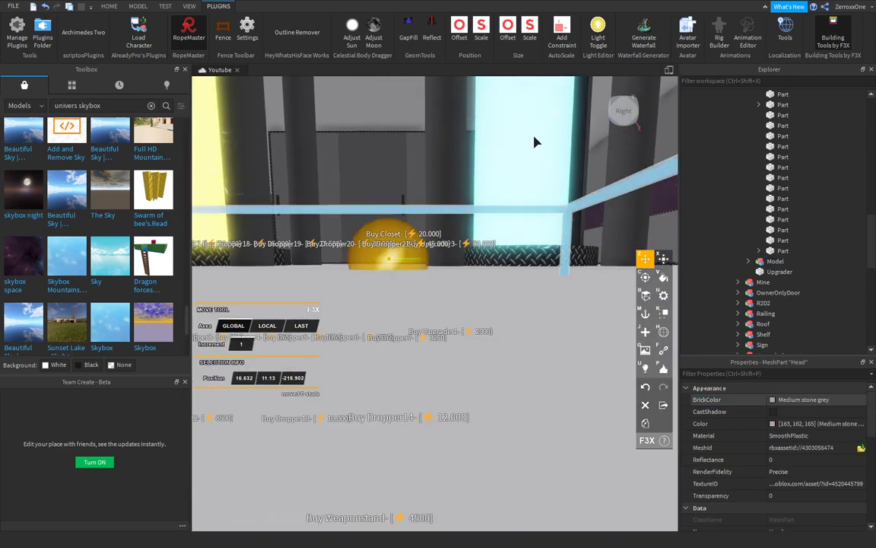
{"action": "scroll", "coordinate": [869, 173], "scroll_direction": "up", "scroll_amount": 5}
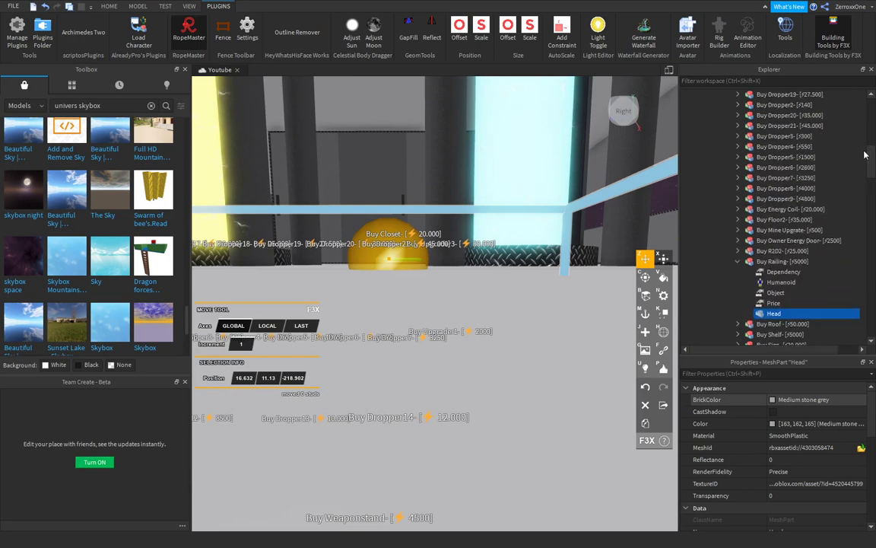
{"action": "left_click", "coordinate": [738, 261]}
{"action": "scroll", "coordinate": [828, 264], "scroll_direction": "down", "scroll_amount": 10}
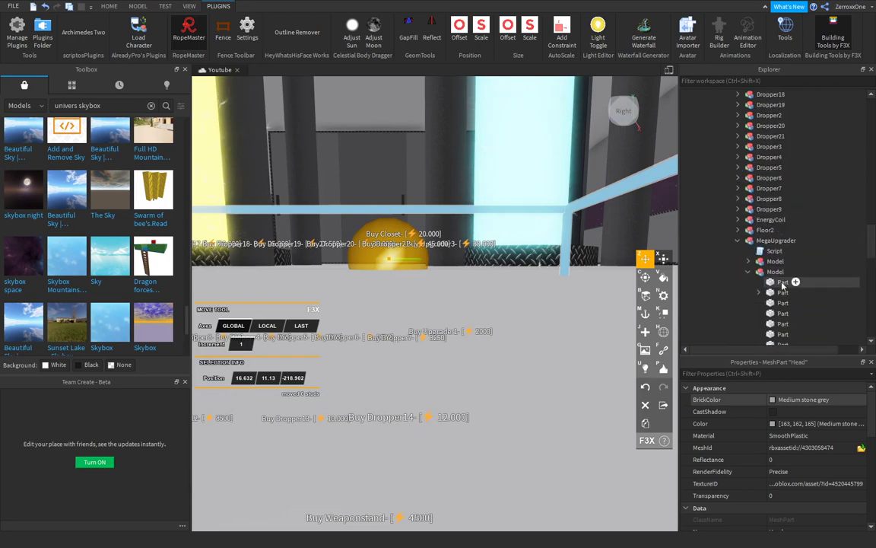
{"action": "left_click", "coordinate": [749, 272]}
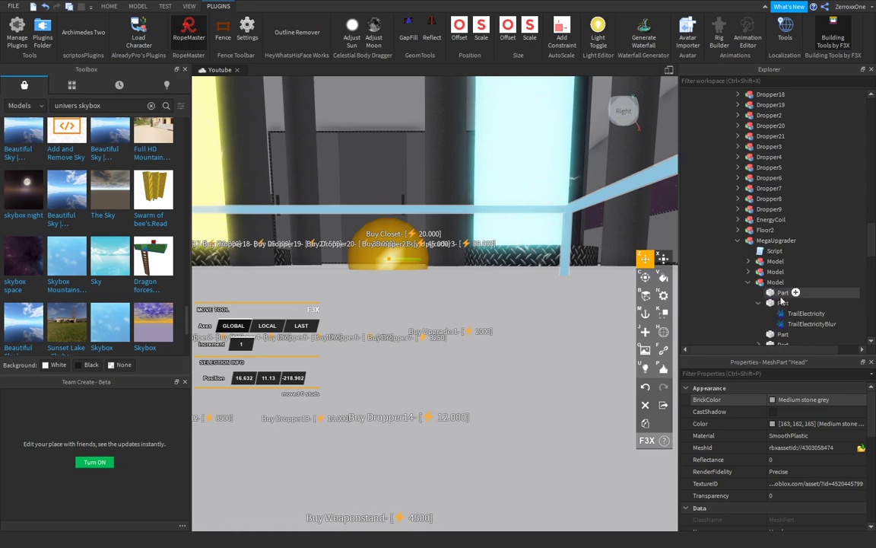
{"action": "left_click", "coordinate": [758, 303]}
{"action": "left_click", "coordinate": [768, 324]}
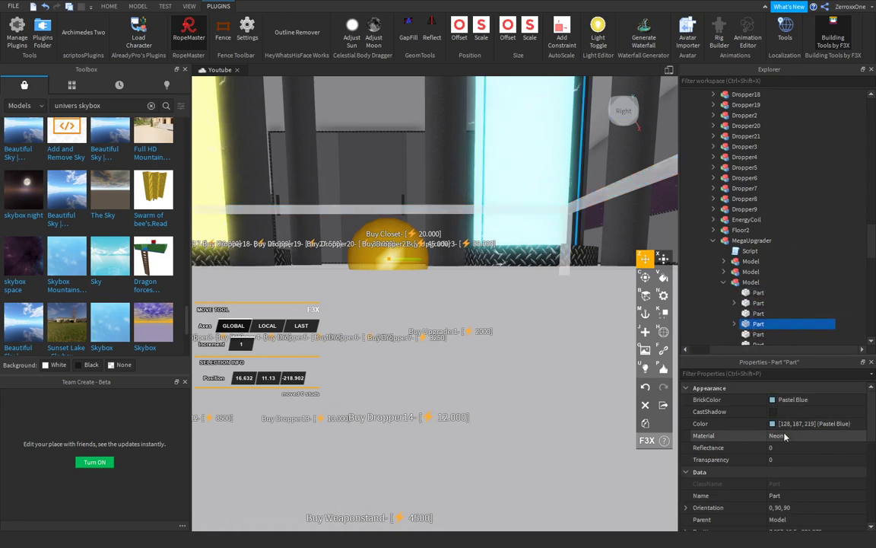
{"action": "left_click", "coordinate": [772, 400]}
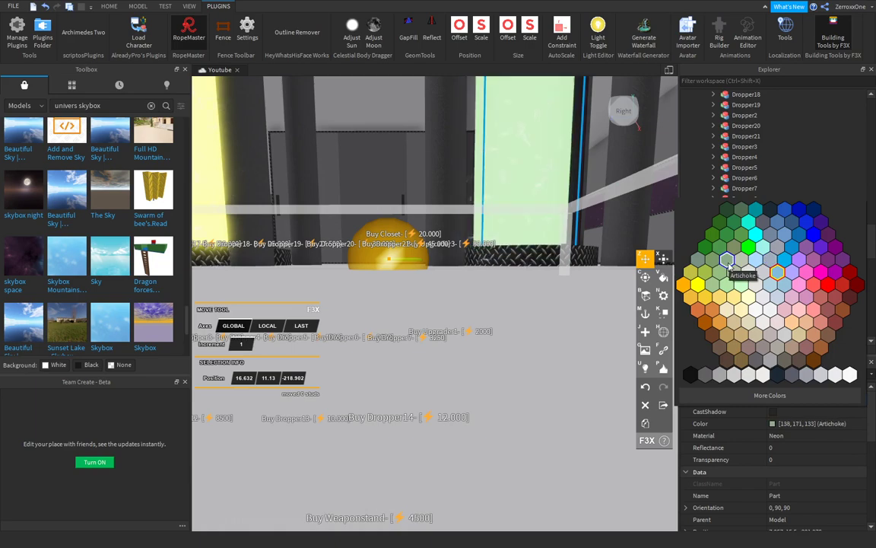
{"action": "left_click", "coordinate": [719, 272]}
Review the recoloured MegaUpgrader cylinders on both floors from several angles.
{"action": "right_click_drag", "start_coordinate": [442, 382], "coordinate": [443, 382]}
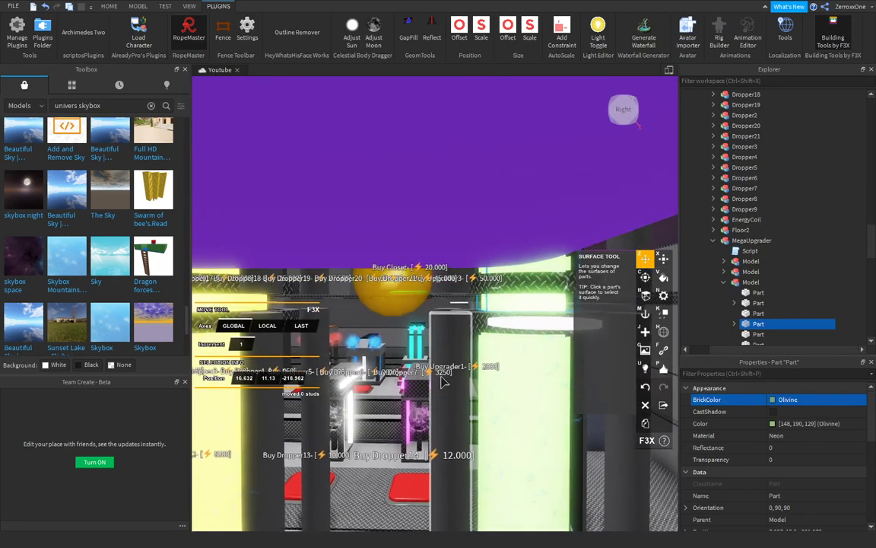
{"action": "scroll", "coordinate": [443, 382], "scroll_direction": "down", "scroll_amount": 5}
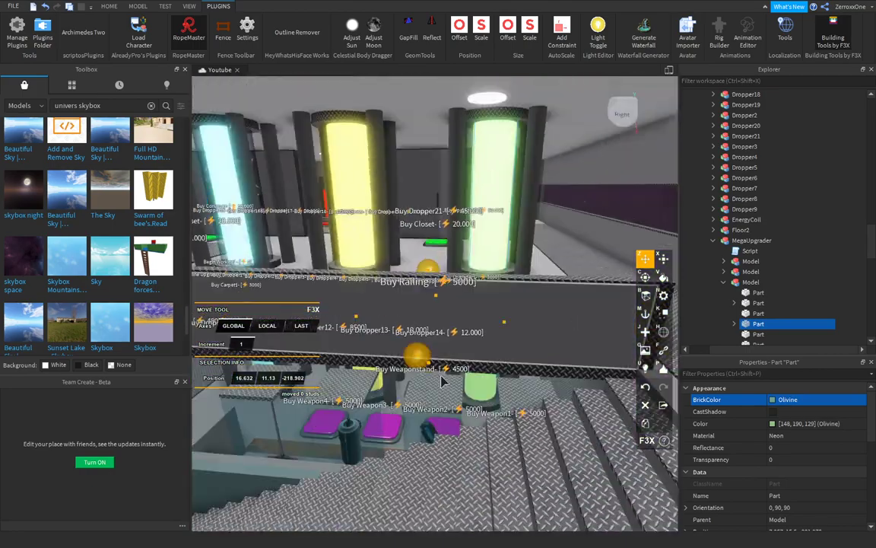
{"action": "scroll", "coordinate": [444, 383], "scroll_direction": "down", "scroll_amount": 4}
{"action": "right_click_drag", "start_coordinate": [443, 383], "coordinate": [443, 383]}
{"action": "scroll", "coordinate": [443, 382], "scroll_direction": "up", "scroll_amount": 5}
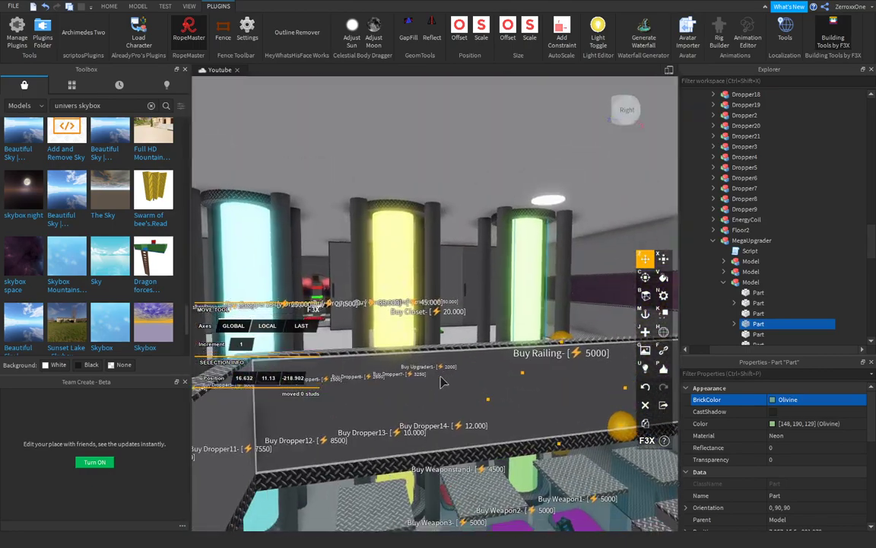
{"action": "scroll", "coordinate": [444, 383], "scroll_direction": "up", "scroll_amount": 5}
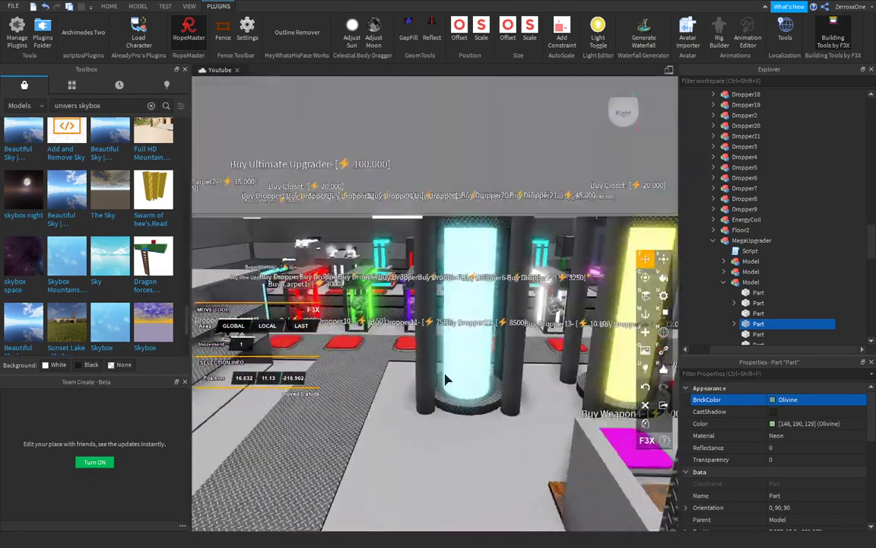
{"action": "right_click_drag", "start_coordinate": [445, 373], "coordinate": [459, 338]}
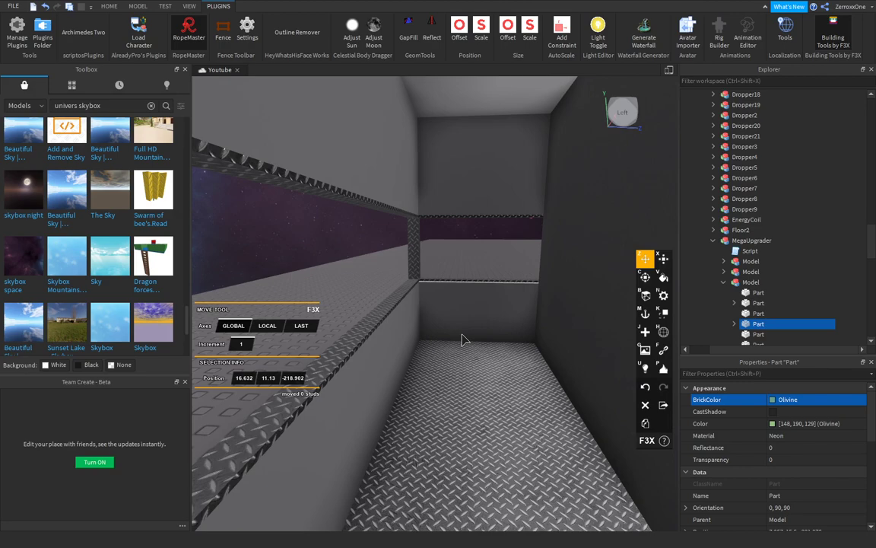
Insert a new Part on the diamond-plate floor of the empty corridor and move it towards the far corner by the window wall.
{"action": "right_click_drag", "start_coordinate": [492, 301], "coordinate": [494, 306]}
{"action": "key", "text": "s"}
{"action": "key", "text": "w"}
{"action": "key", "text": "s"}
{"action": "key", "text": "w"}
{"action": "key", "text": "s"}
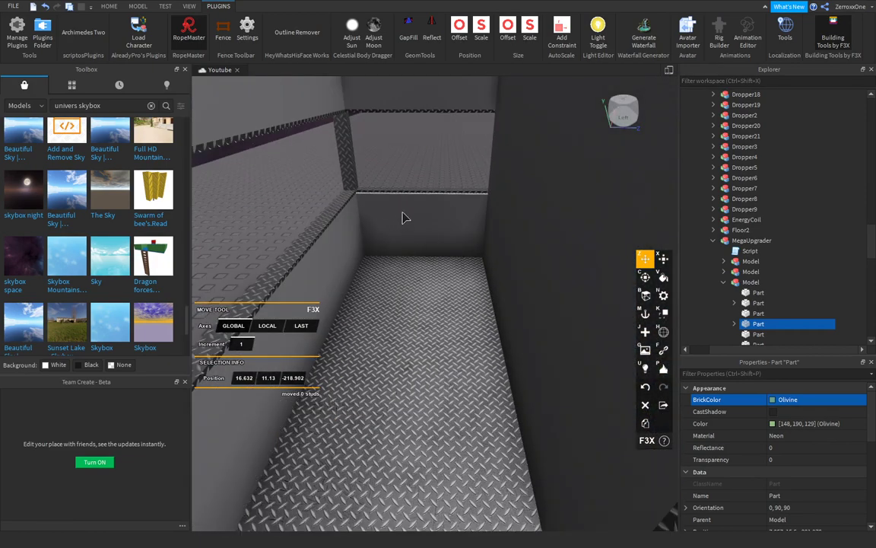
{"action": "right_click_drag", "start_coordinate": [416, 246], "coordinate": [417, 248]}
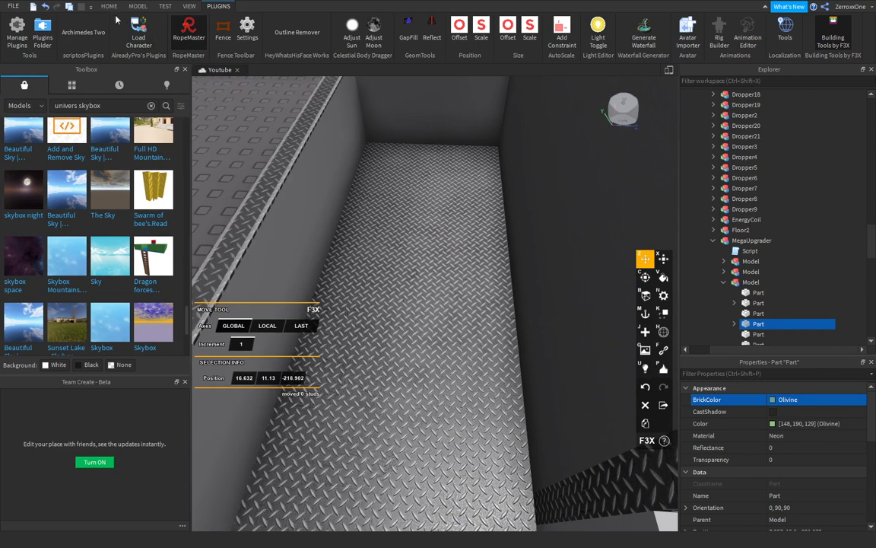
{"action": "left_click", "coordinate": [110, 7]}
{"action": "left_click", "coordinate": [285, 31]}
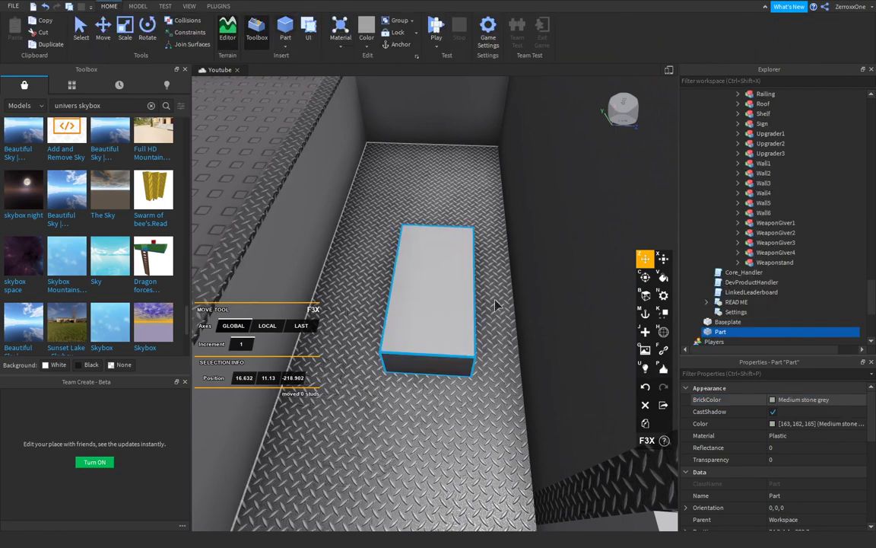
{"action": "left_click_drag", "start_coordinate": [459, 333], "coordinate": [411, 179]}
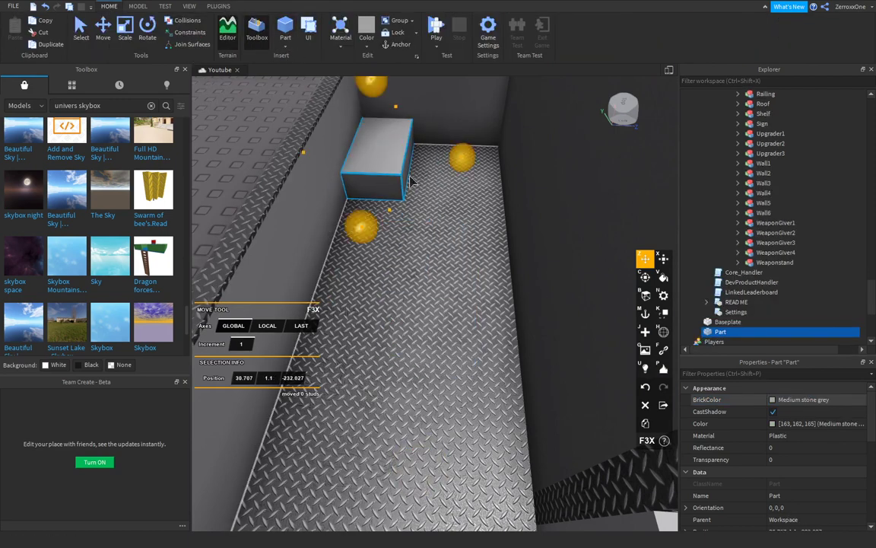
Adjust the new part's position along the corridor's window wall with the Move tool.
{"action": "right_click_drag", "start_coordinate": [427, 178], "coordinate": [430, 182]}
{"action": "key", "text": "w"}
{"action": "mouse_move", "coordinate": [446, 225]}
{"action": "left_mouse_down"}
{"action": "mouse_move", "coordinate": [394, 224]}
{"action": "mouse_move", "coordinate": [434, 232]}
{"action": "left_mouse_up"}
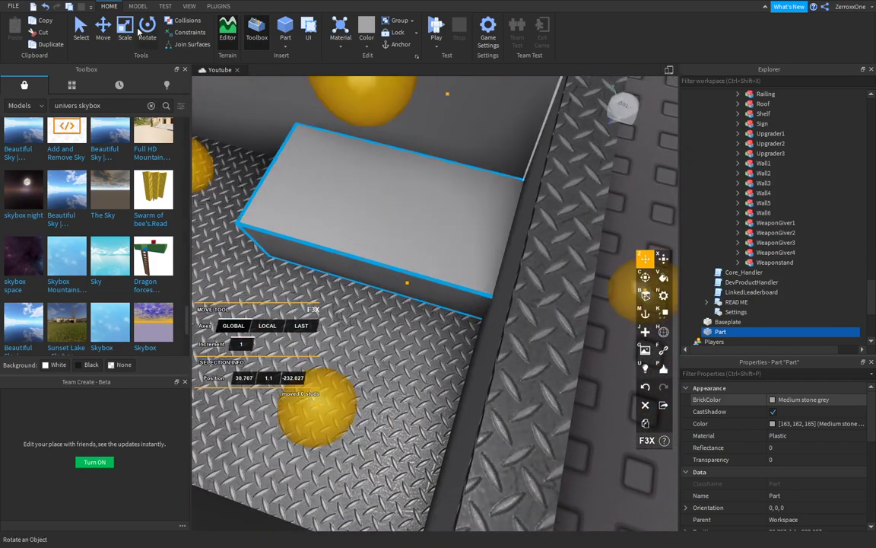
{"action": "left_click", "coordinate": [101, 28]}
{"action": "left_click_drag", "start_coordinate": [618, 302], "coordinate": [606, 290]}
{"action": "right_click_drag", "start_coordinate": [472, 332], "coordinate": [473, 305]}
Scale the part sideways so it spans the corridor's full width to the opposite wall.
{"action": "left_click", "coordinate": [125, 33]}
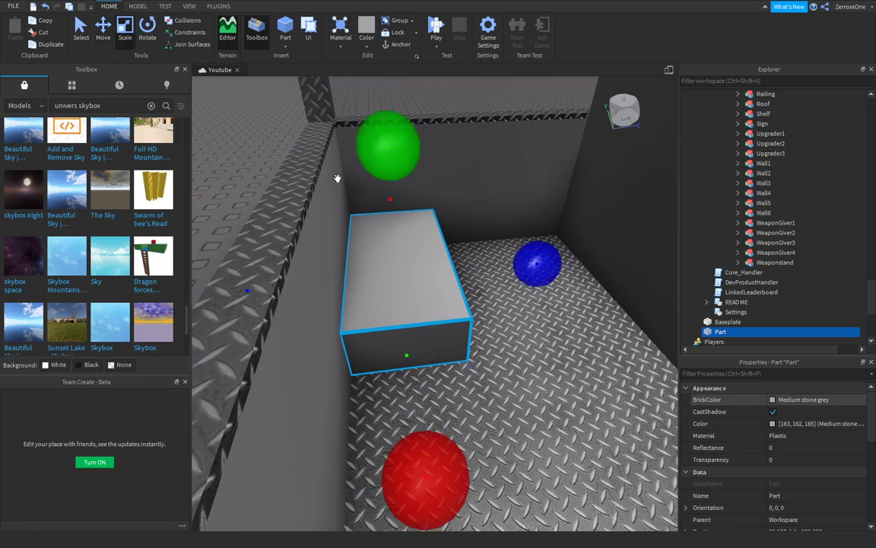
{"action": "key", "text": "d"}
{"action": "left_click_drag", "start_coordinate": [544, 265], "coordinate": [524, 264]}
{"action": "right_click_drag", "start_coordinate": [463, 355], "coordinate": [462, 355]}
{"action": "key", "text": "s"}
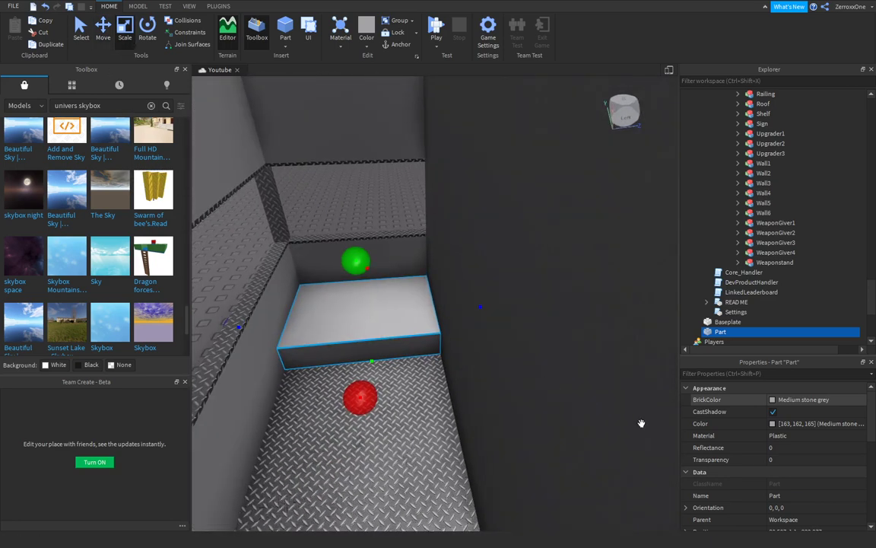
{"action": "scroll", "coordinate": [872, 312], "scroll_direction": "down", "scroll_amount": 5}
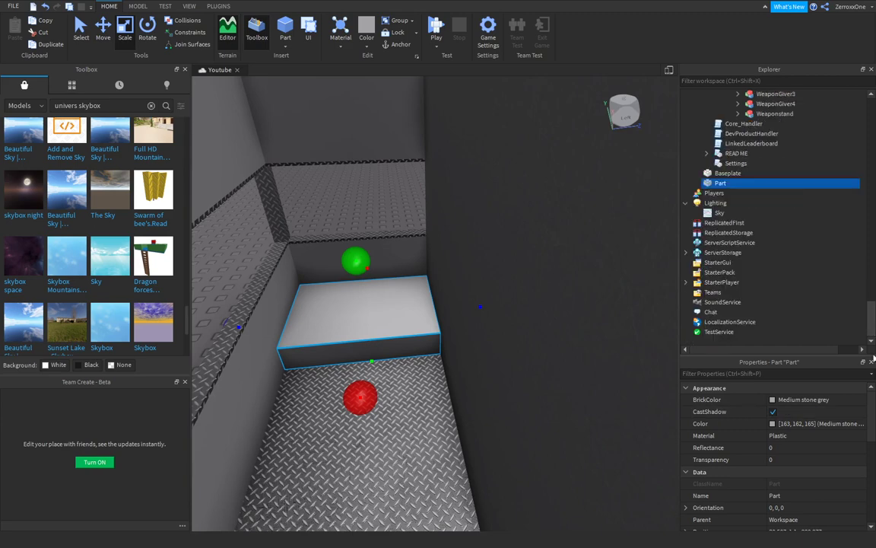
Try scaling the corridor part up to a height of 2.8 and bring it back down to 1.
{"action": "scroll", "coordinate": [866, 510], "scroll_direction": "down", "scroll_amount": 10}
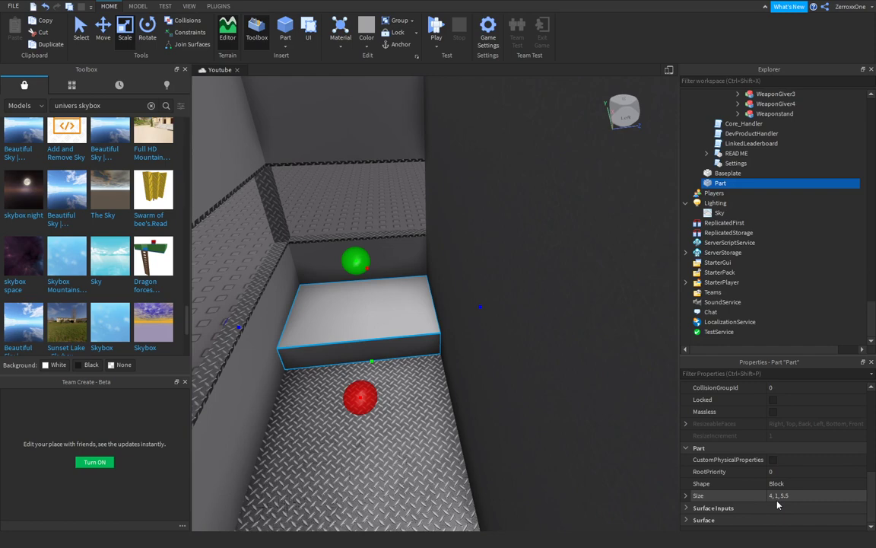
{"action": "scroll", "coordinate": [498, 318], "scroll_direction": "up", "scroll_amount": 5}
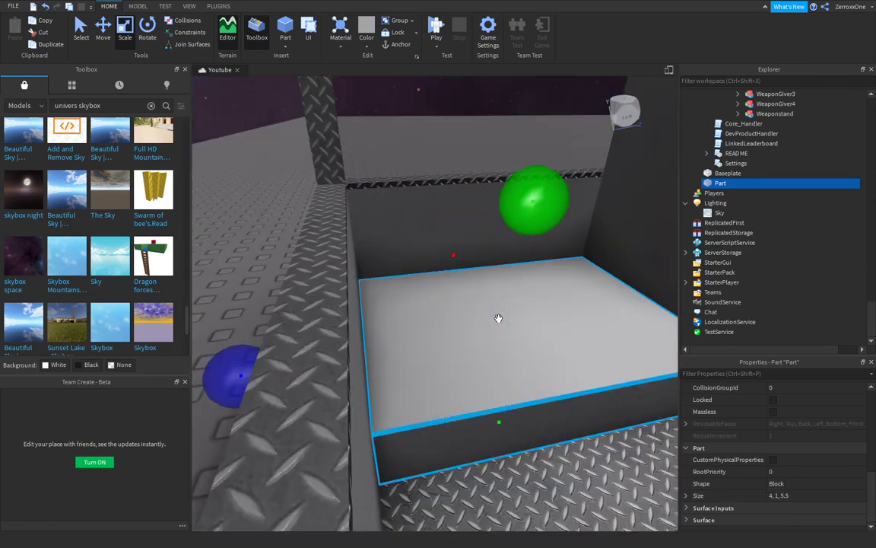
{"action": "right_click_drag", "start_coordinate": [498, 318], "coordinate": [497, 318]}
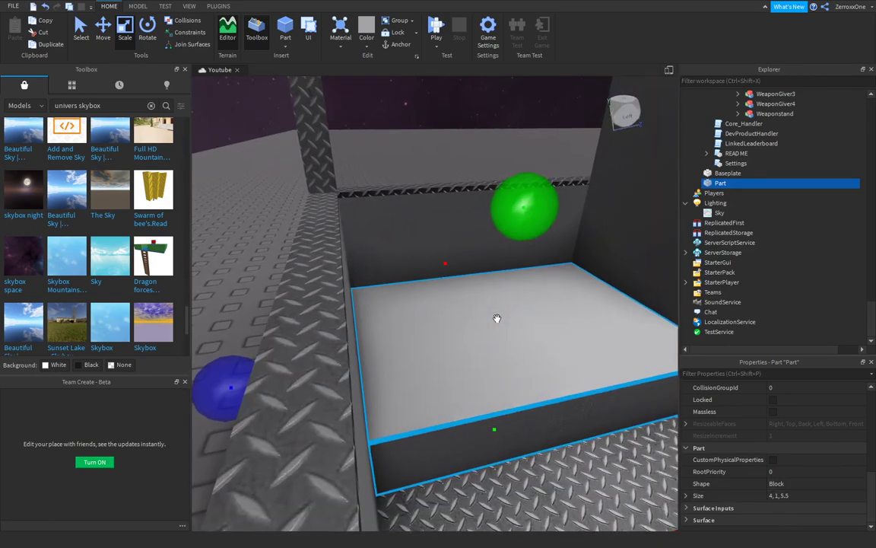
{"action": "scroll", "coordinate": [496, 318], "scroll_direction": "down", "scroll_amount": 5}
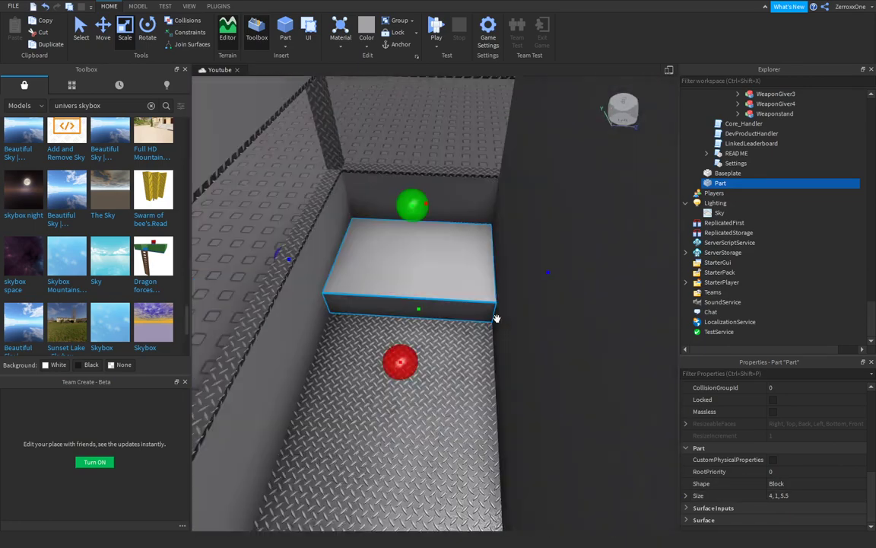
{"action": "right_click_drag", "start_coordinate": [496, 318], "coordinate": [496, 318]}
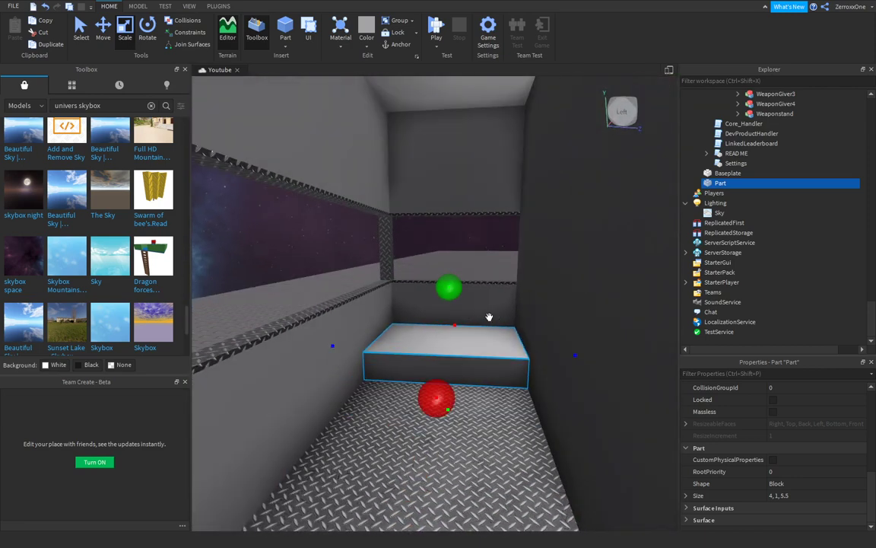
{"action": "left_click_drag", "start_coordinate": [449, 291], "coordinate": [448, 242]}
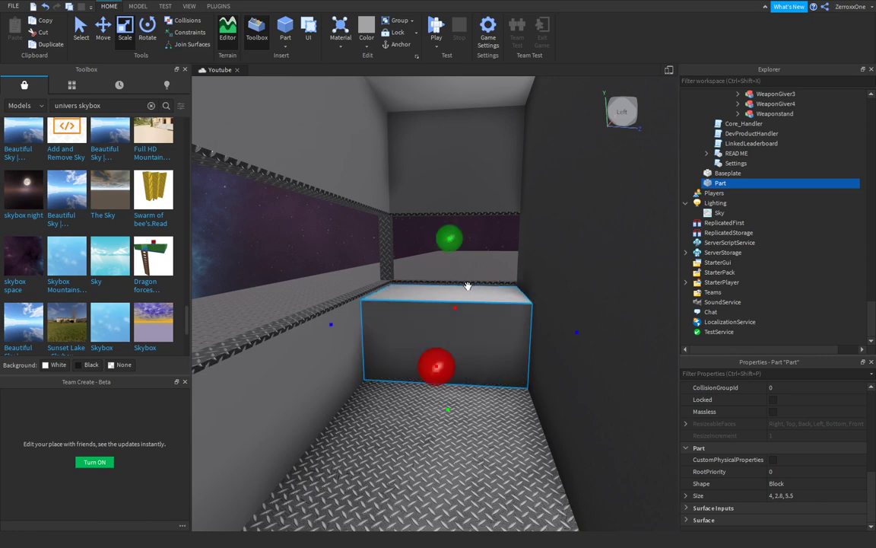
{"action": "left_click_drag", "start_coordinate": [449, 239], "coordinate": [448, 285]}
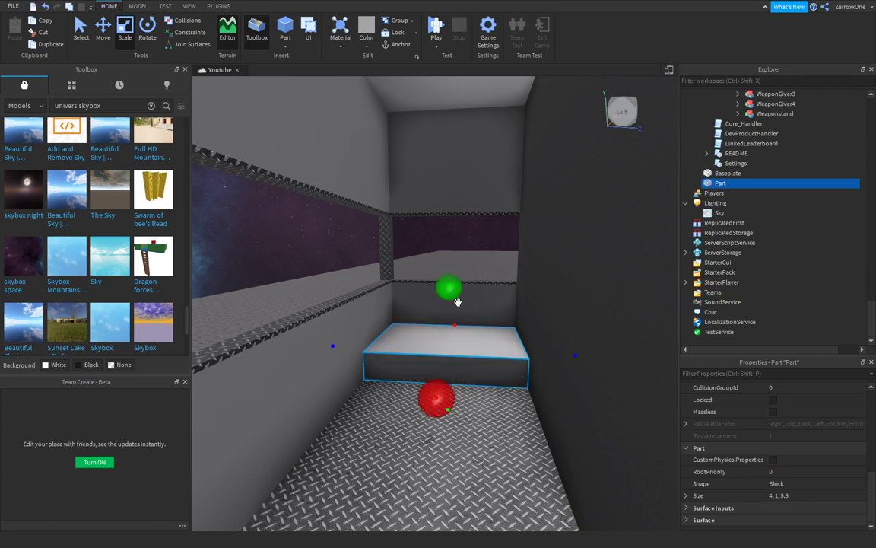
Examine the part's place in the corridor from beside the MegaUpgrader cylinders and return the view to it.
{"action": "right_click_drag", "start_coordinate": [485, 373], "coordinate": [485, 374]}
{"action": "key", "text": "s"}
{"action": "key", "text": "s"}
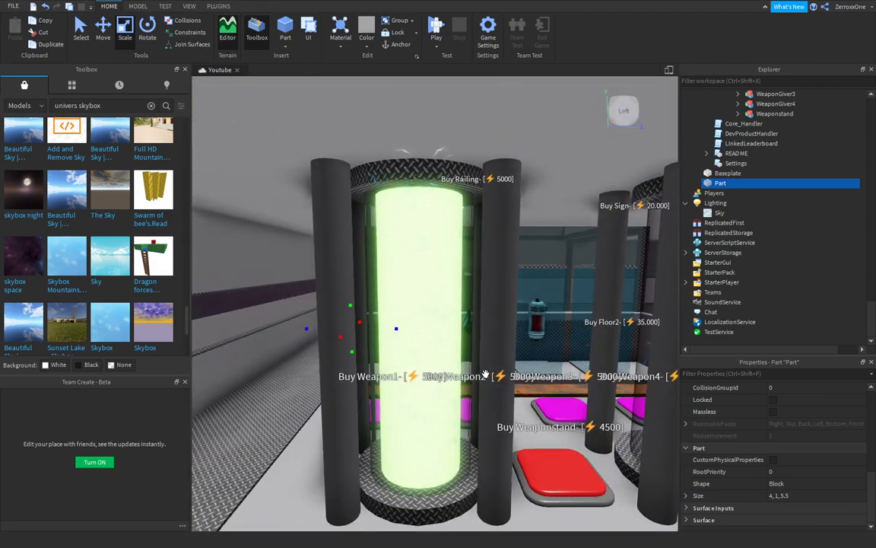
{"action": "key", "text": "a"}
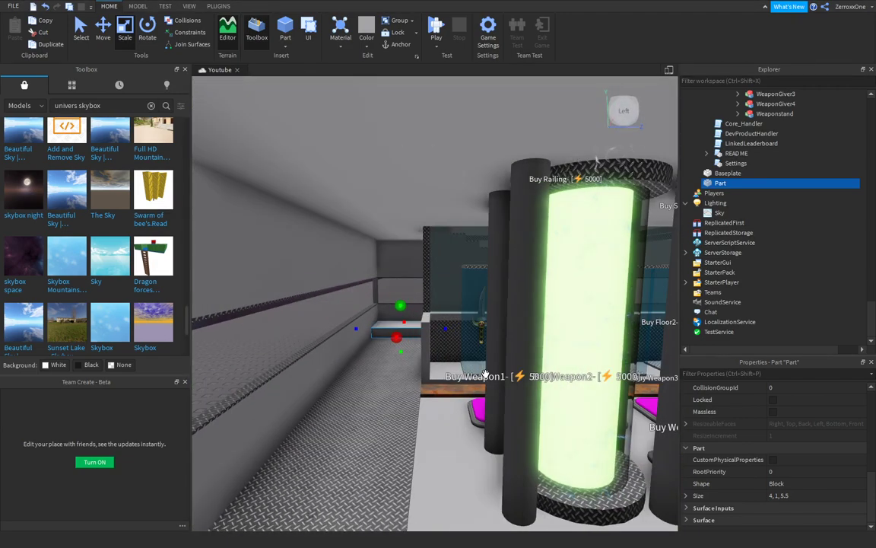
{"action": "right_click_drag", "start_coordinate": [485, 373], "coordinate": [486, 374]}
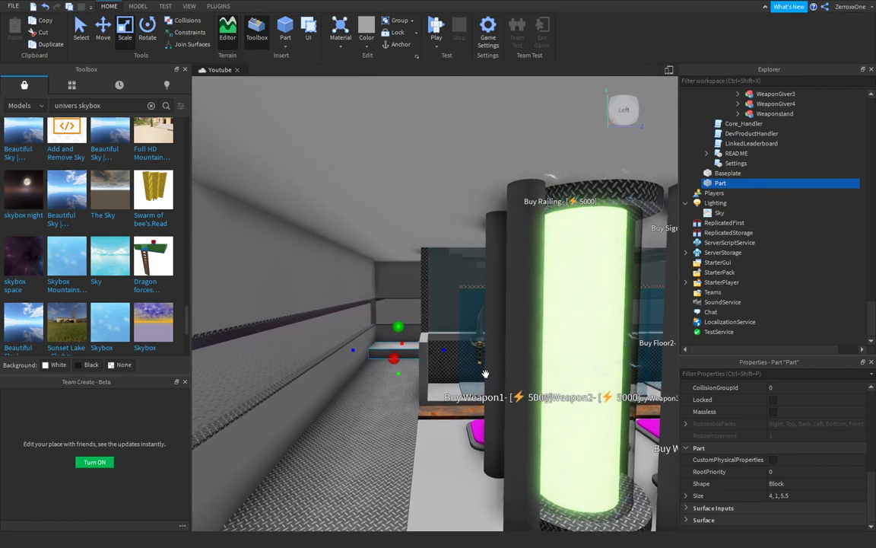
{"action": "right_click_drag", "start_coordinate": [485, 373], "coordinate": [485, 373]}
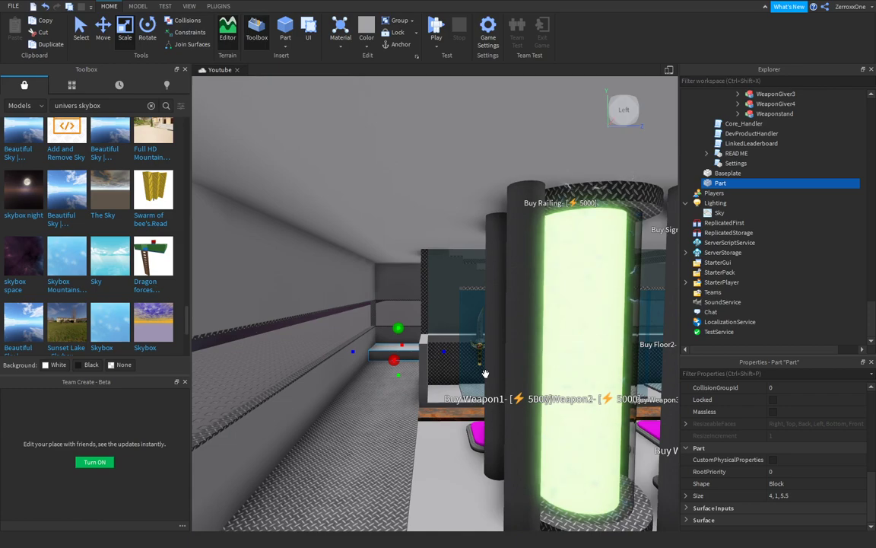
{"action": "key", "text": "f"}
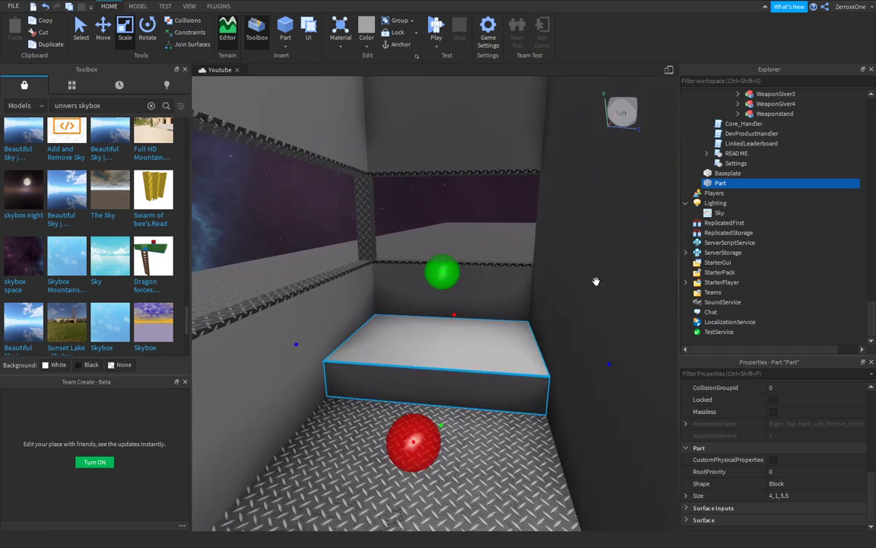
Insert a Folder into Workspace and move the new part from the corridor into it.
{"action": "right_click", "coordinate": [723, 185]}
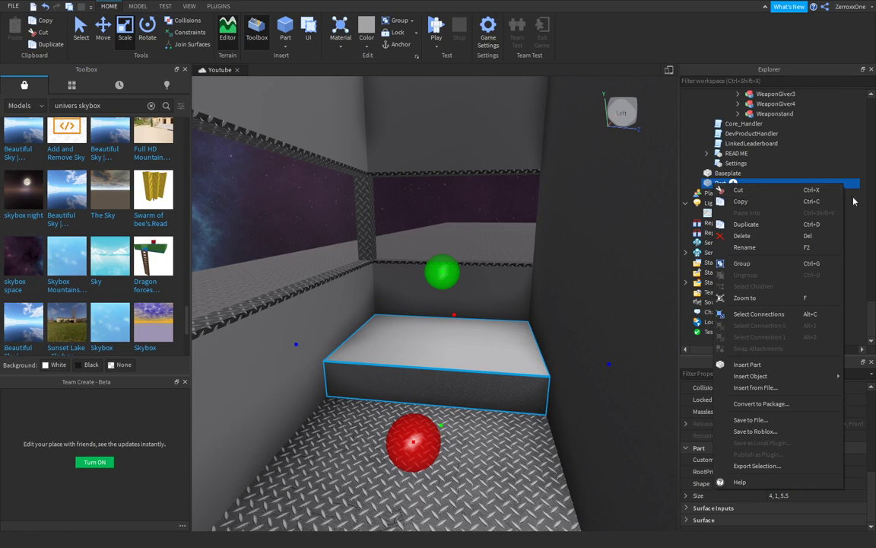
{"action": "left_click", "coordinate": [874, 315]}
{"action": "scroll", "coordinate": [784, 228], "scroll_direction": "up", "scroll_amount": 15}
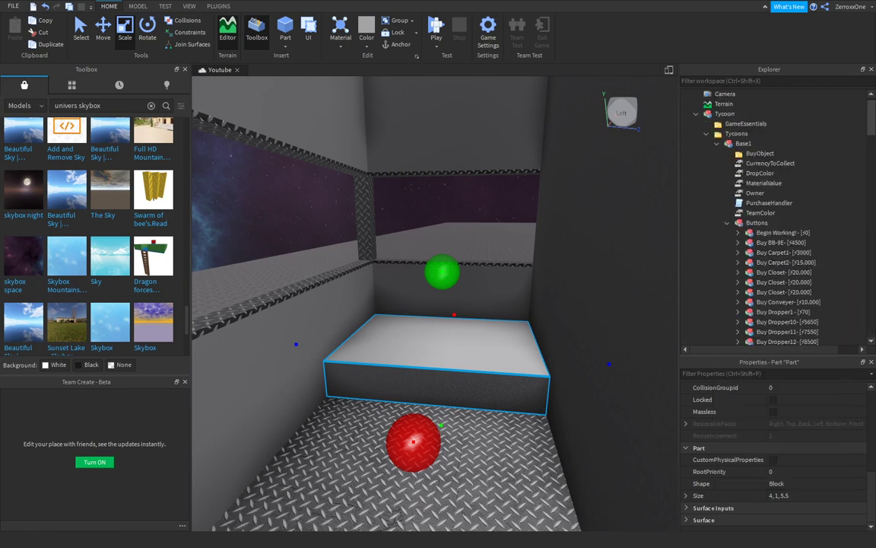
{"action": "left_click", "coordinate": [740, 94]}
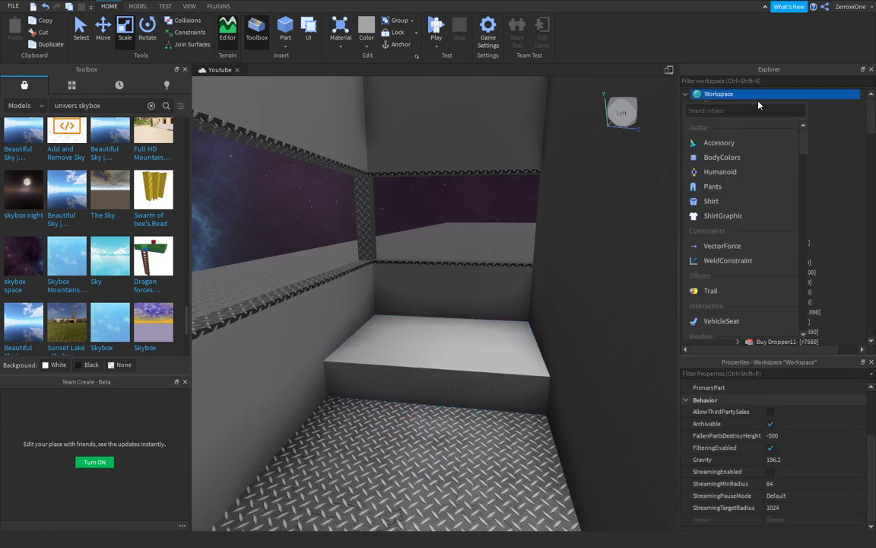
{"action": "type", "text": "folder"}
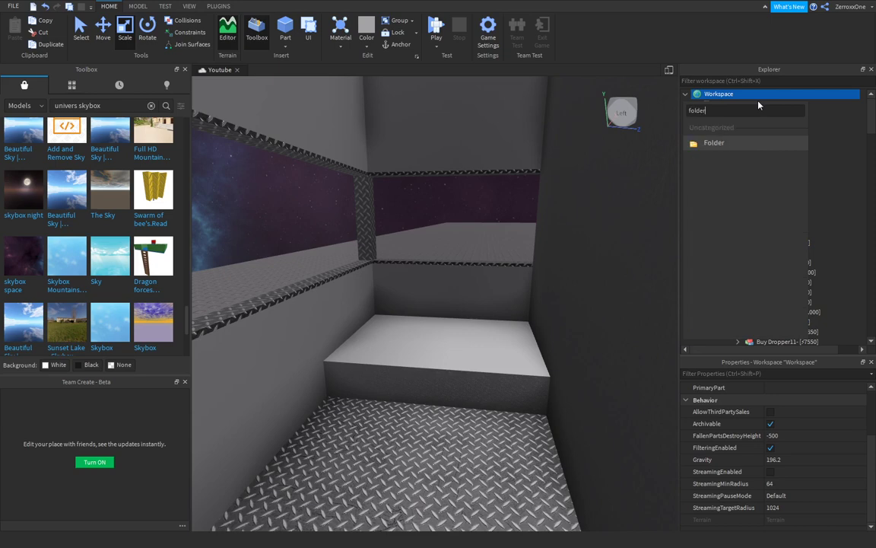
{"action": "key", "text": "Return"}
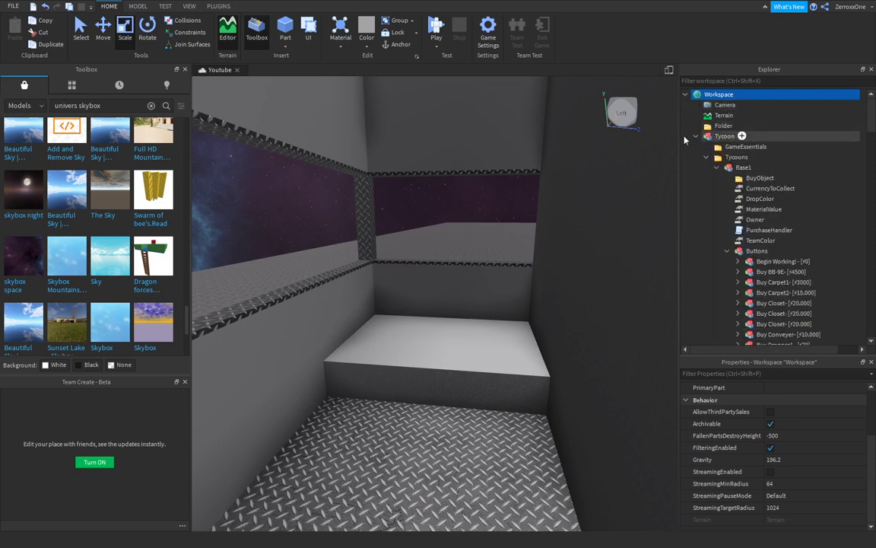
{"action": "left_click", "coordinate": [696, 136]}
{"action": "left_click_drag", "start_coordinate": [717, 158], "coordinate": [724, 127]}
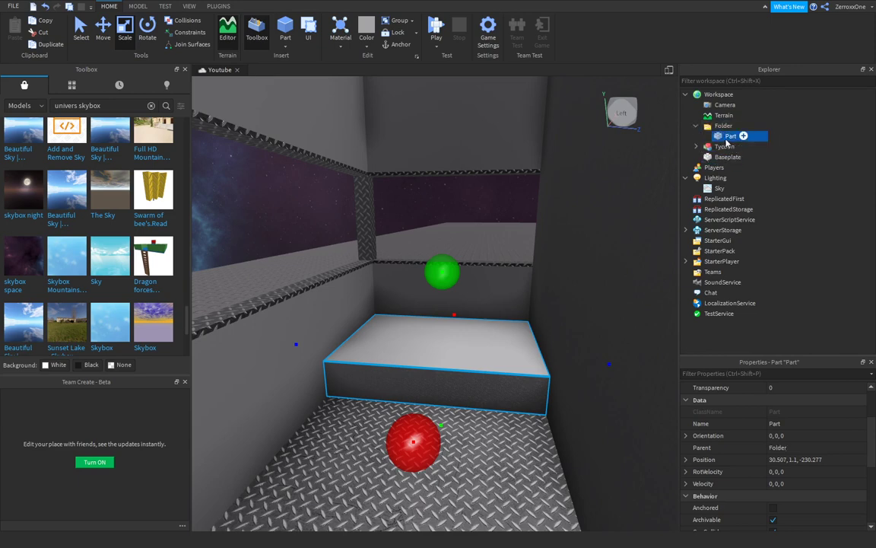
Delete the Workspace folder together with the corridor part it contains.
{"action": "right_click", "coordinate": [708, 126]}
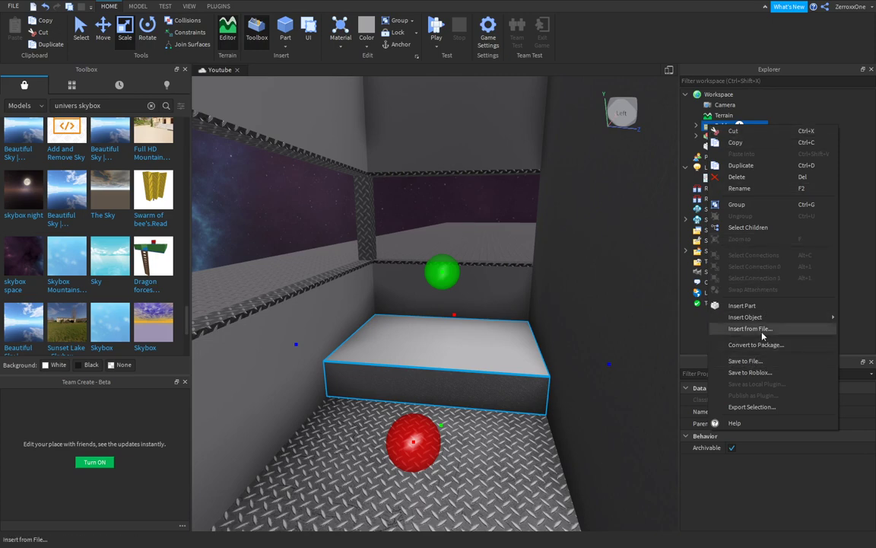
{"action": "left_click", "coordinate": [507, 194]}
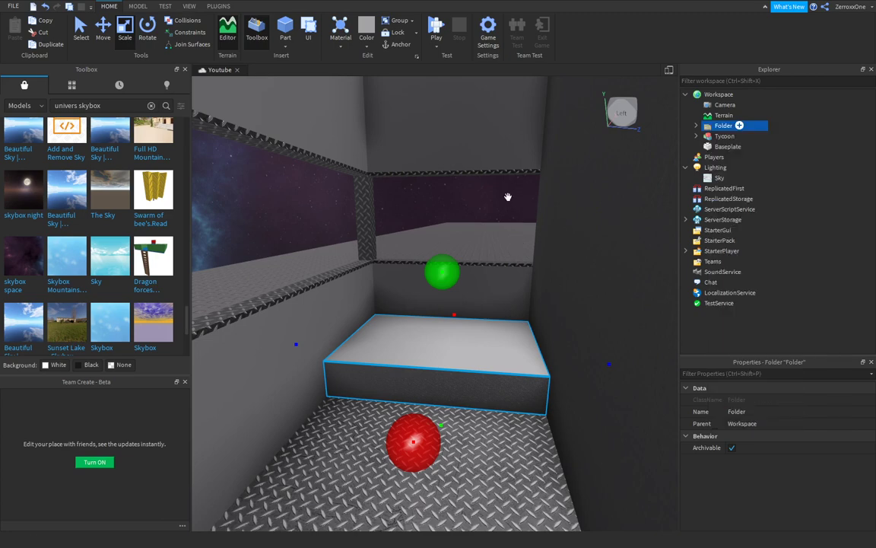
{"action": "right_click_drag", "start_coordinate": [507, 194], "coordinate": [510, 209]}
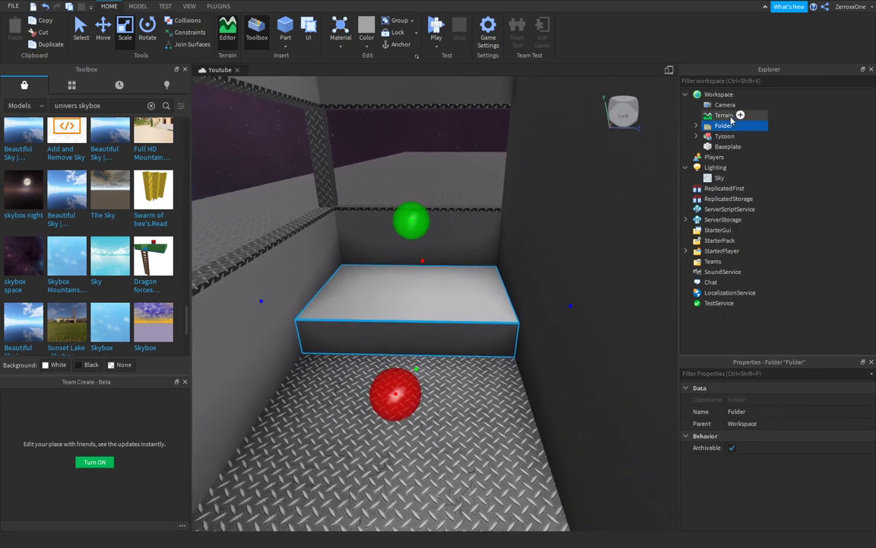
{"action": "key", "text": "Delete"}
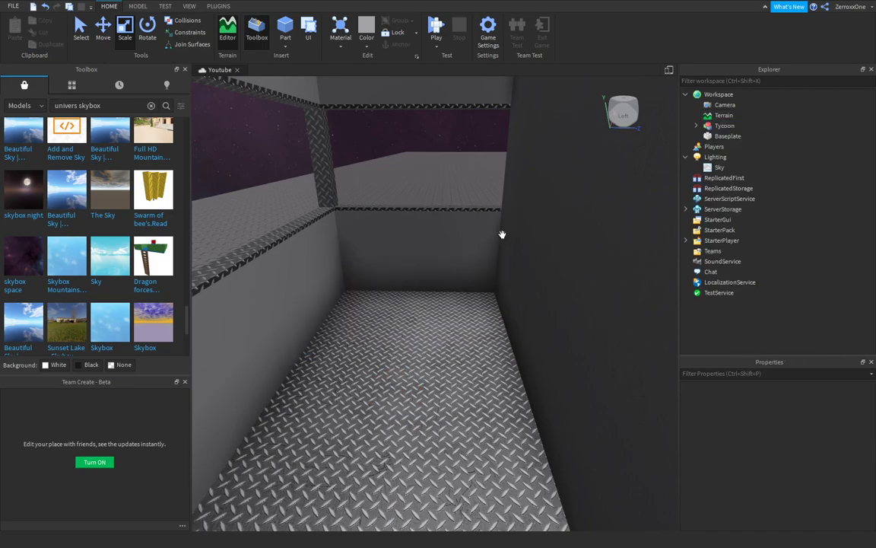
Review the tycoon's ground floor around the energy control desk and the staircase by the Buy Floor2 button.
{"action": "right_click_drag", "start_coordinate": [502, 234], "coordinate": [514, 231]}
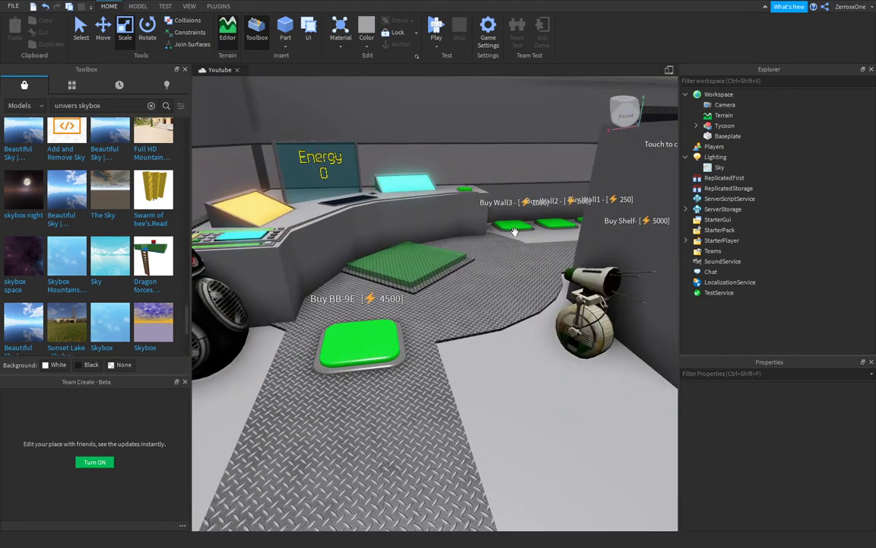
{"action": "right_click_drag", "start_coordinate": [399, 312], "coordinate": [399, 312]}
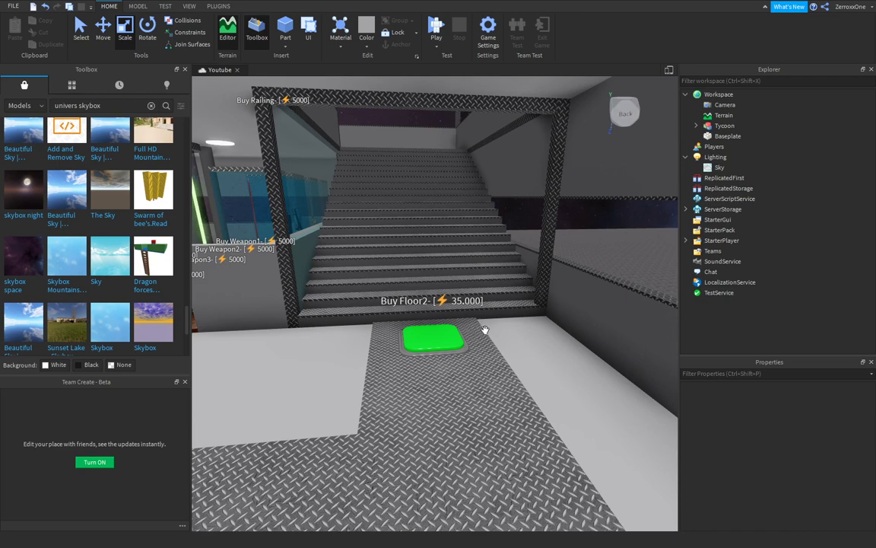
{"action": "scroll", "coordinate": [484, 329], "scroll_direction": "down", "scroll_amount": 3}
{"action": "right_click_drag", "start_coordinate": [484, 330], "coordinate": [484, 330]}
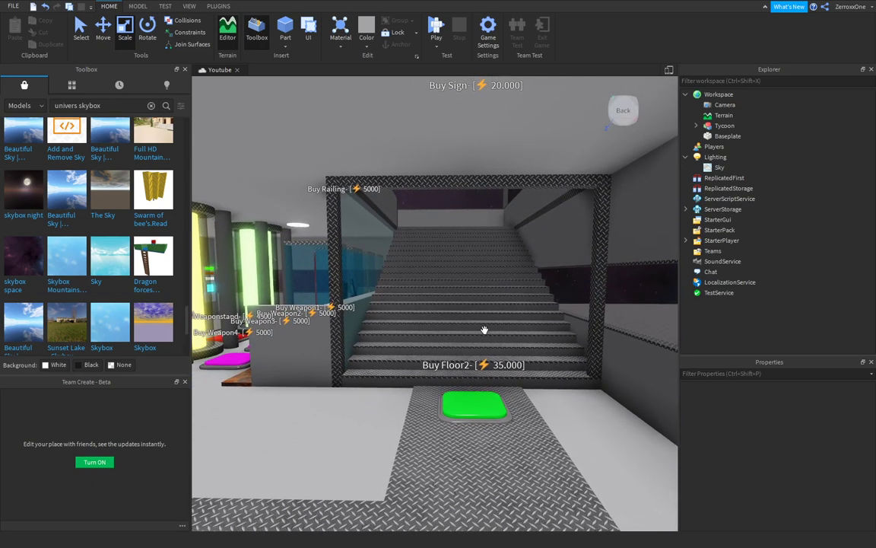